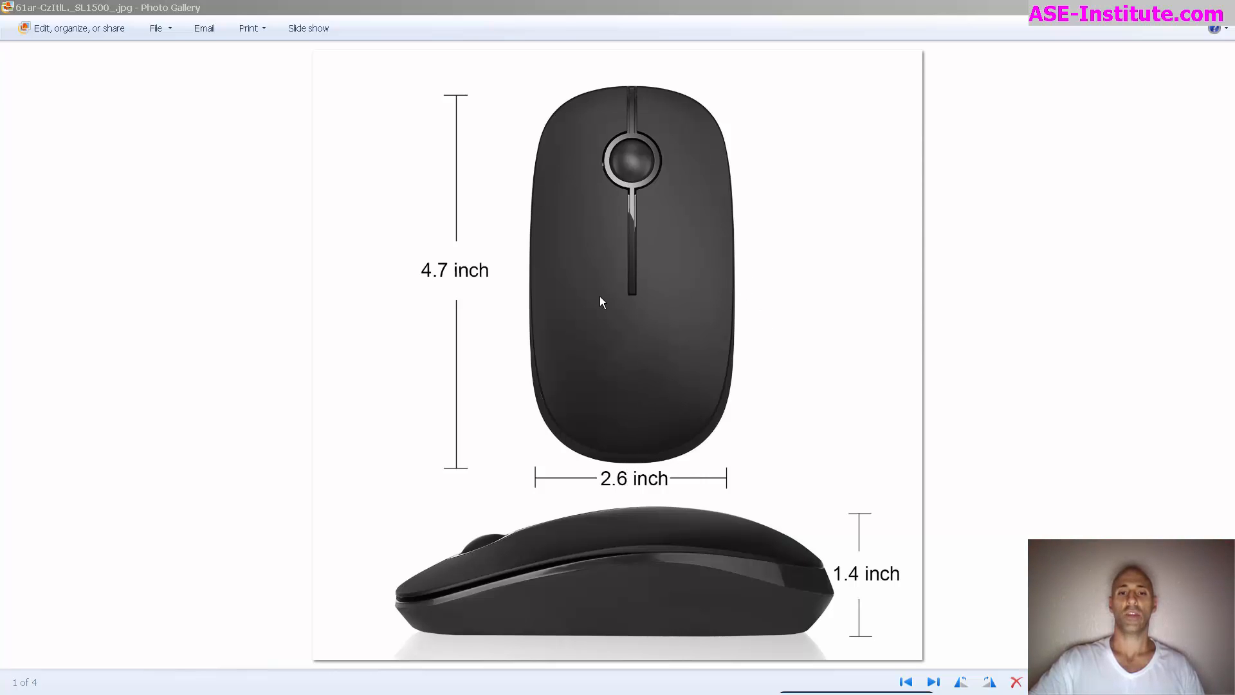
- Switch to NX and place Top.jpg as a raster image on the XY plane, seen from the top view
left_click(1192, 7)
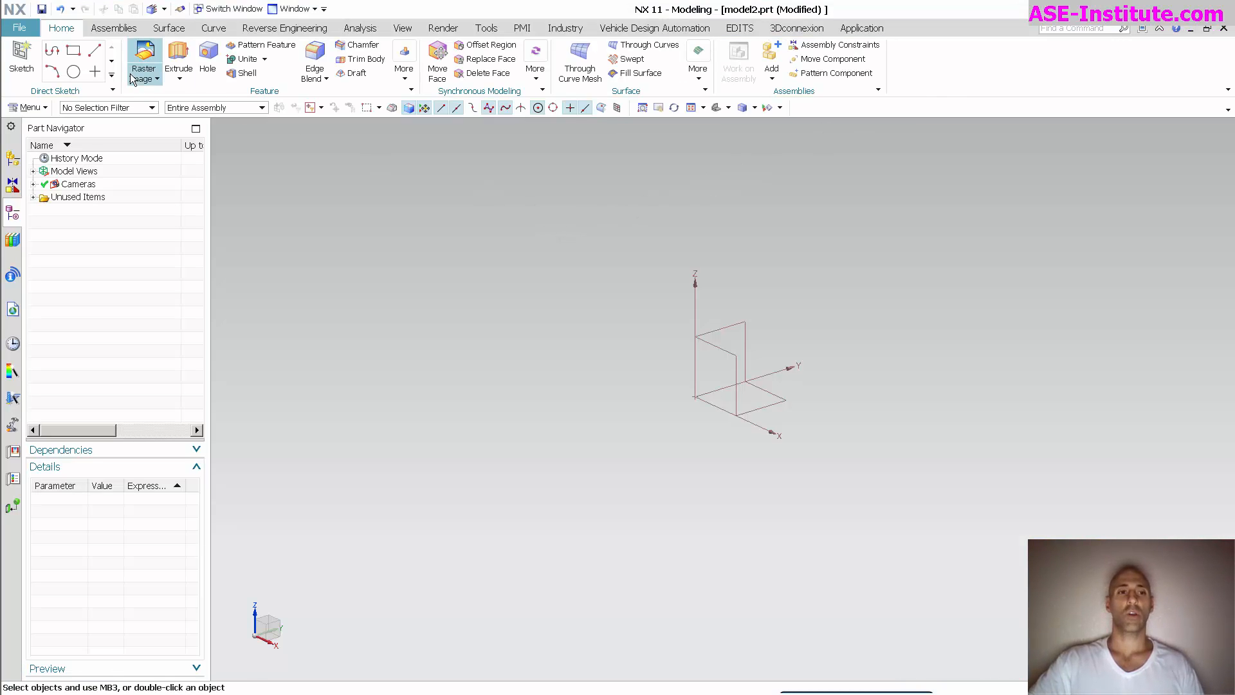
left_click(145, 79)
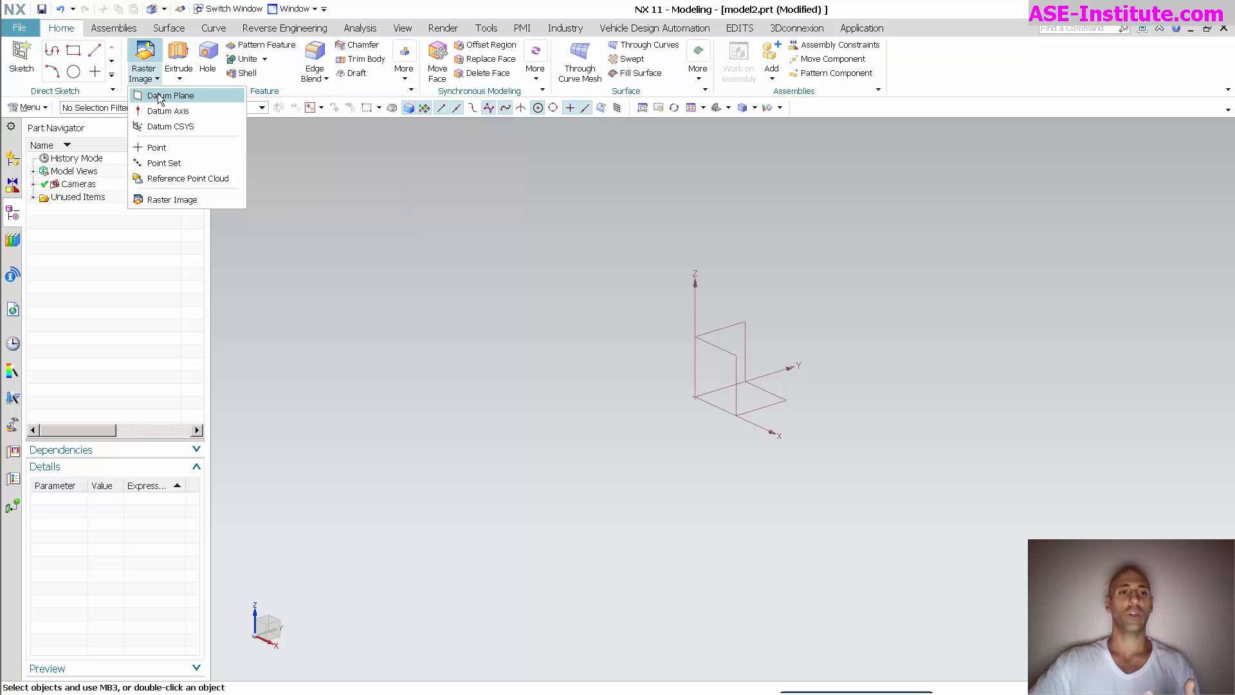
left_click(186, 199)
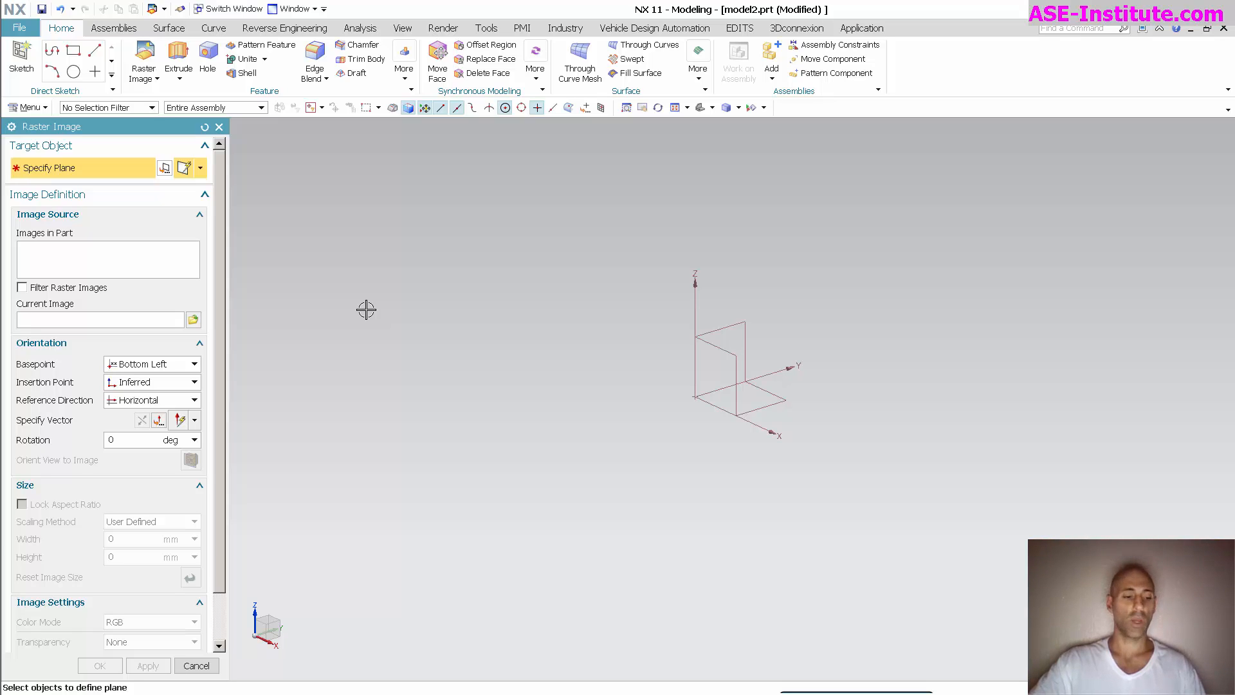
key("ctrl+alt+t")
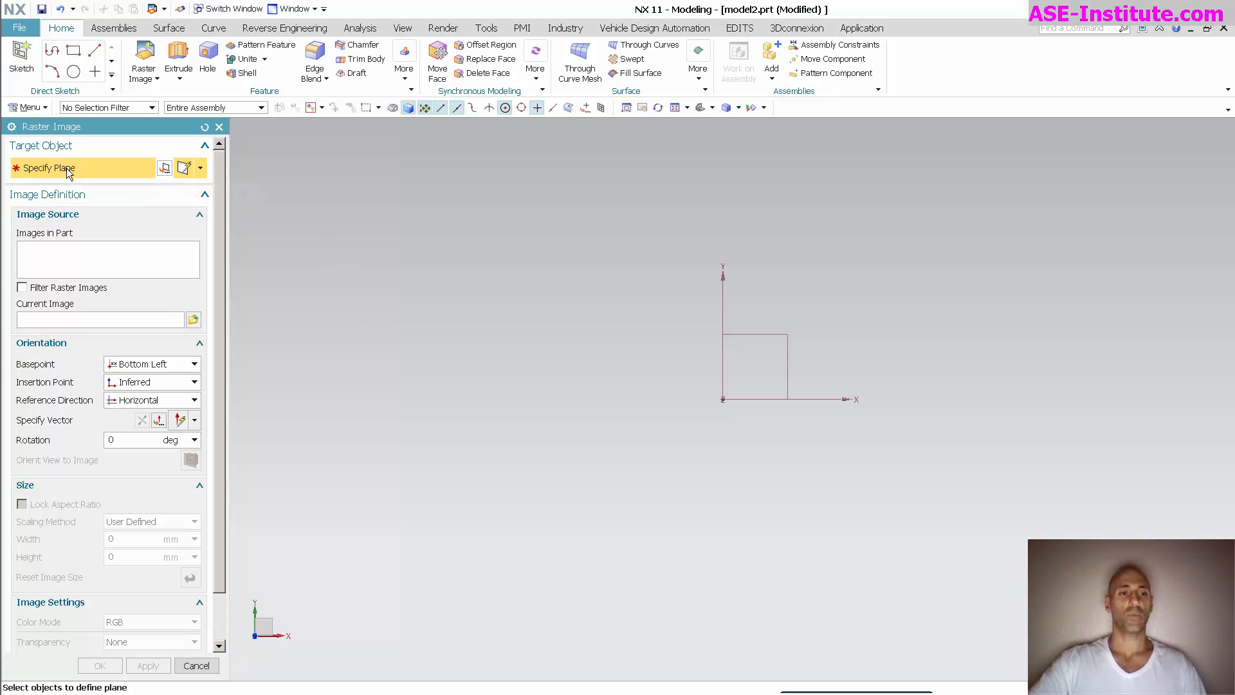
left_click(797, 338)
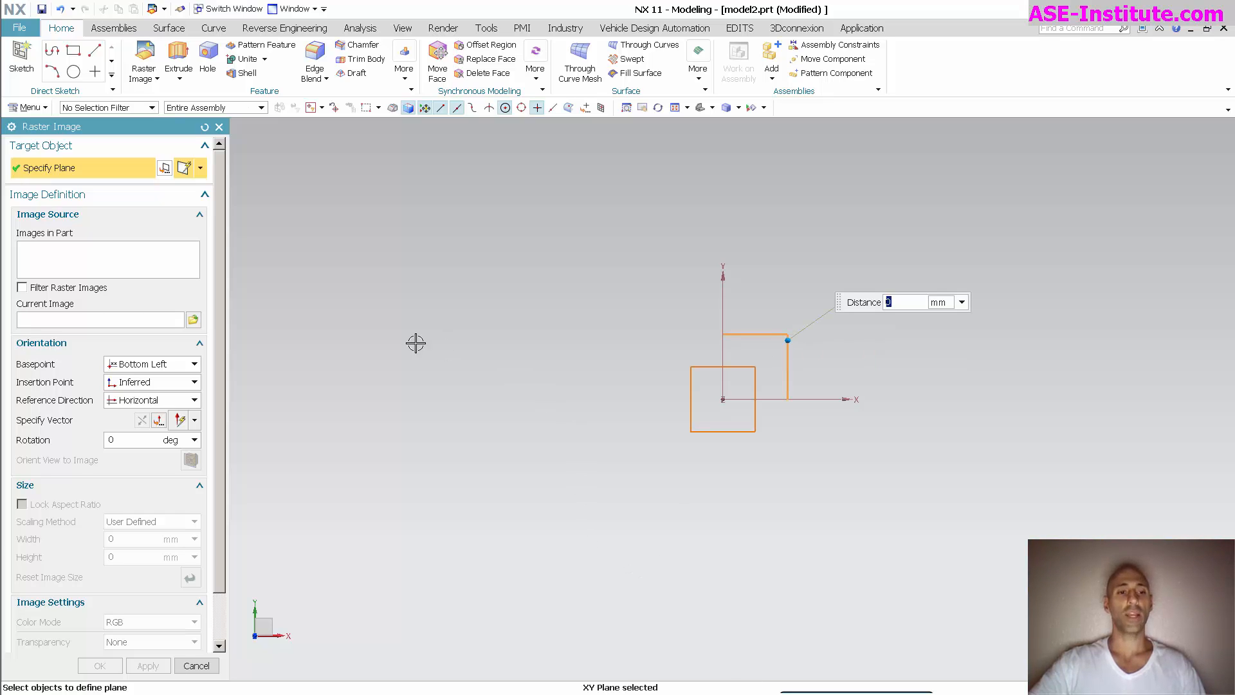
left_click(191, 320)
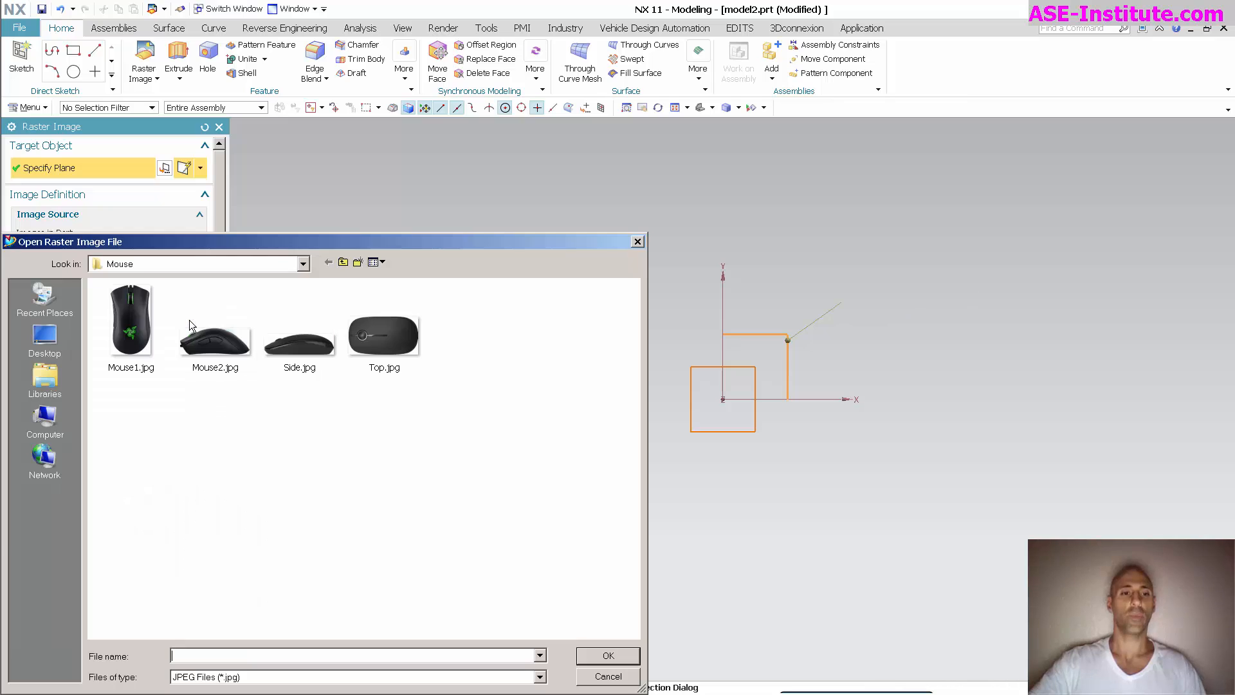
double_click(387, 343)
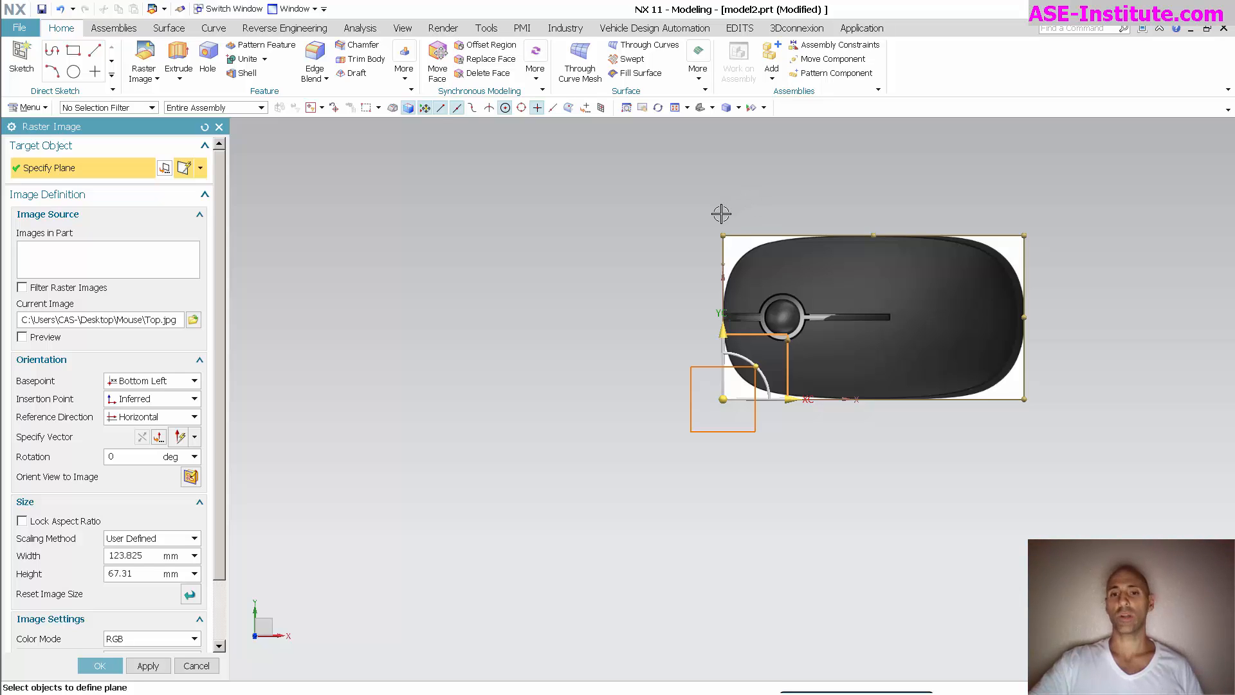
- Set the basepoint of the top raster image to Middle Left
scroll(836, 487, "up", 3)
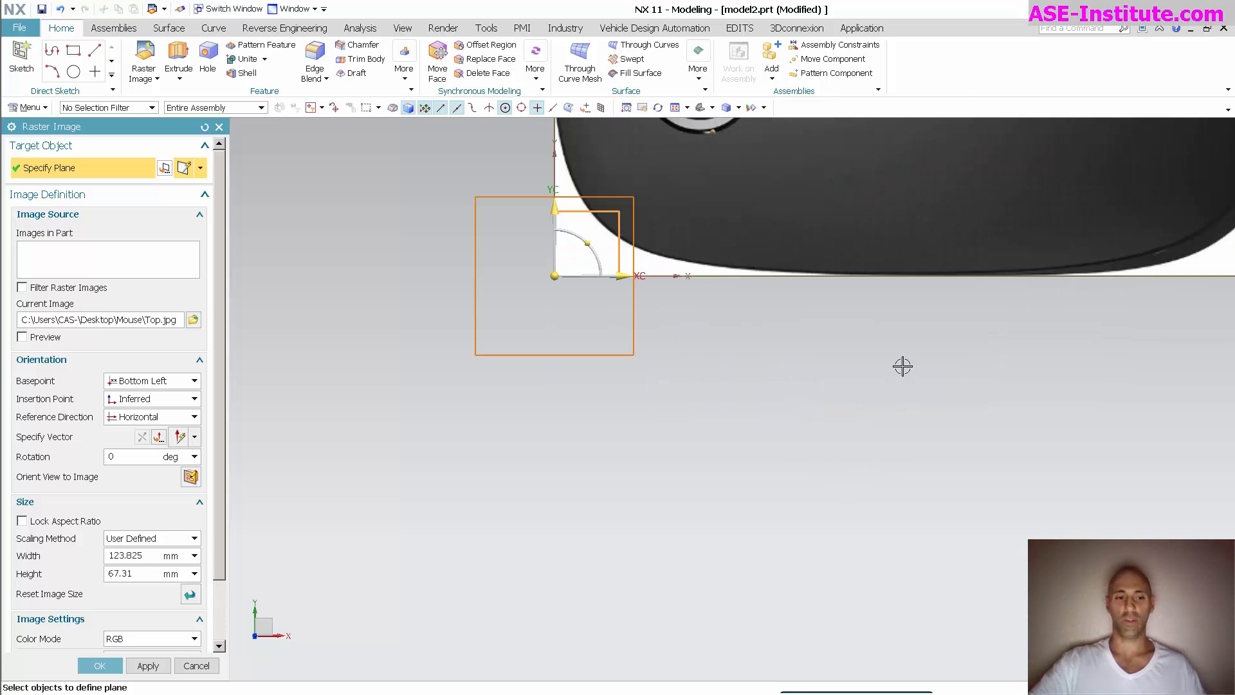
middle_click_drag(898, 361, 898, 545, "shift")
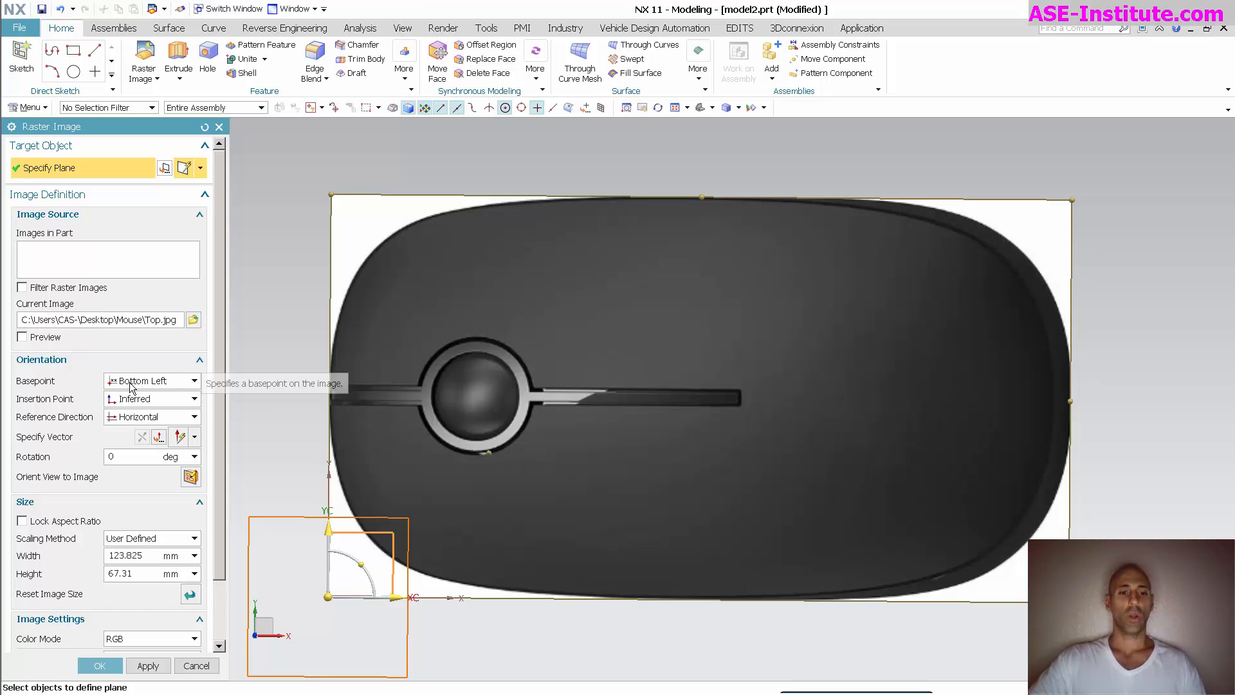
scroll(316, 504, "down", 3)
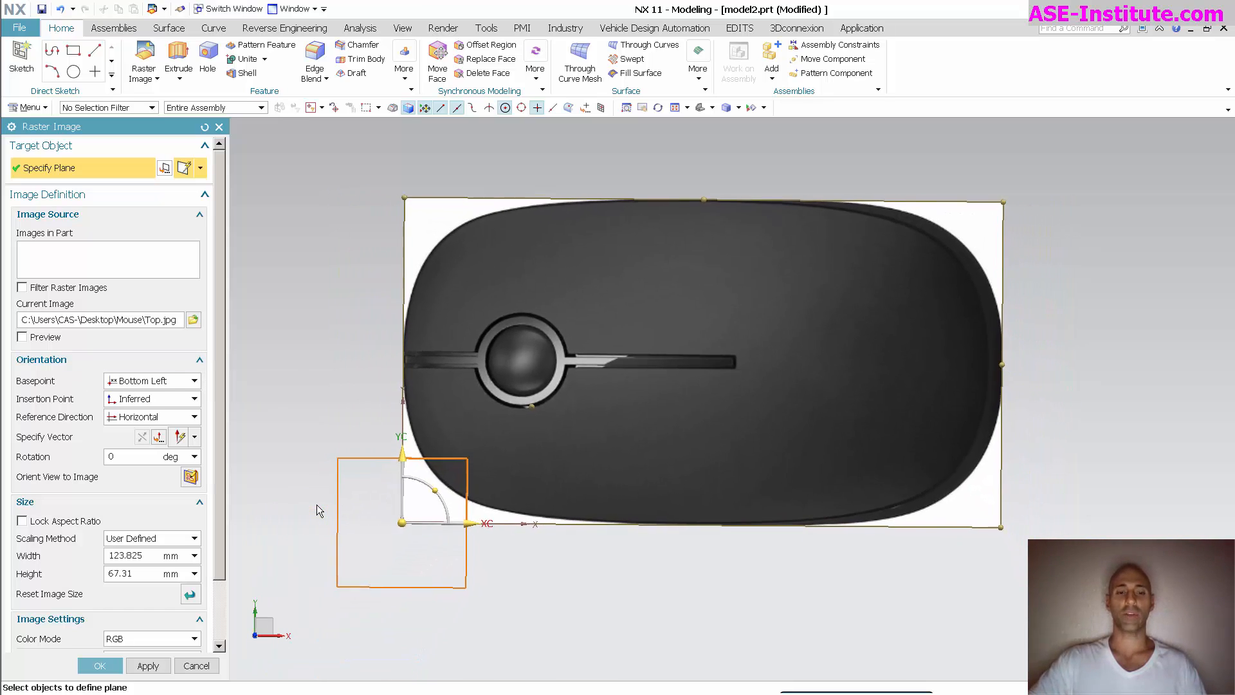
left_click(169, 384)
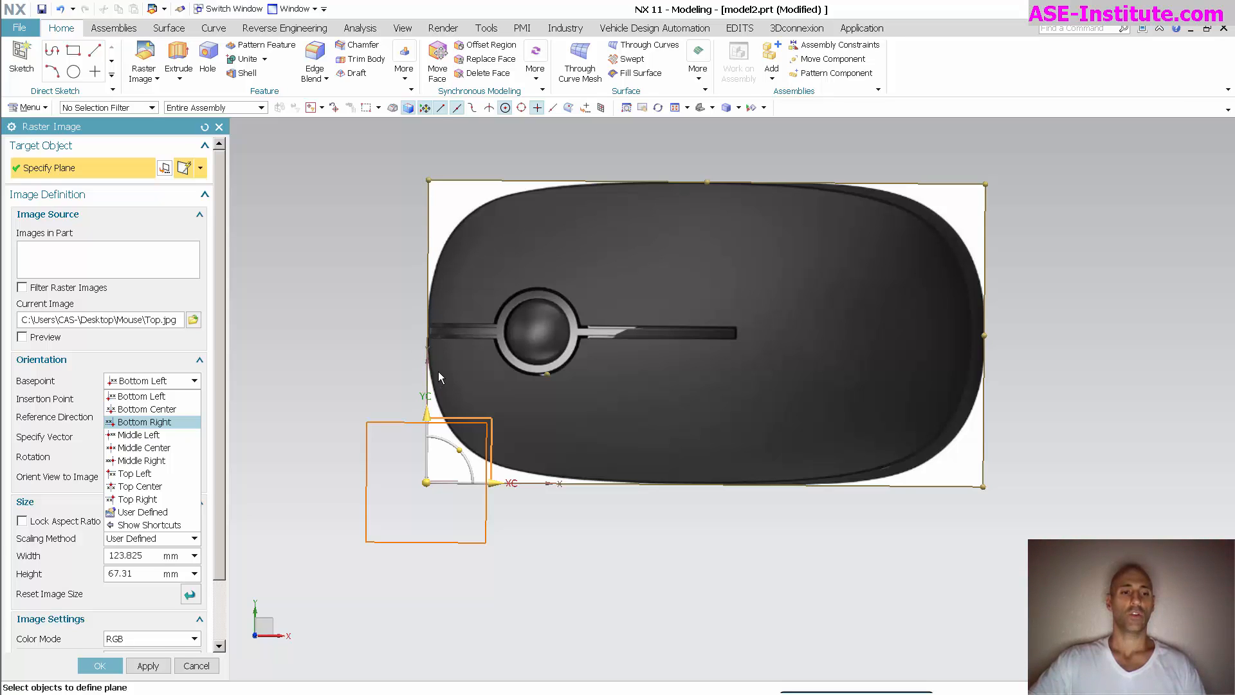
left_click(169, 436)
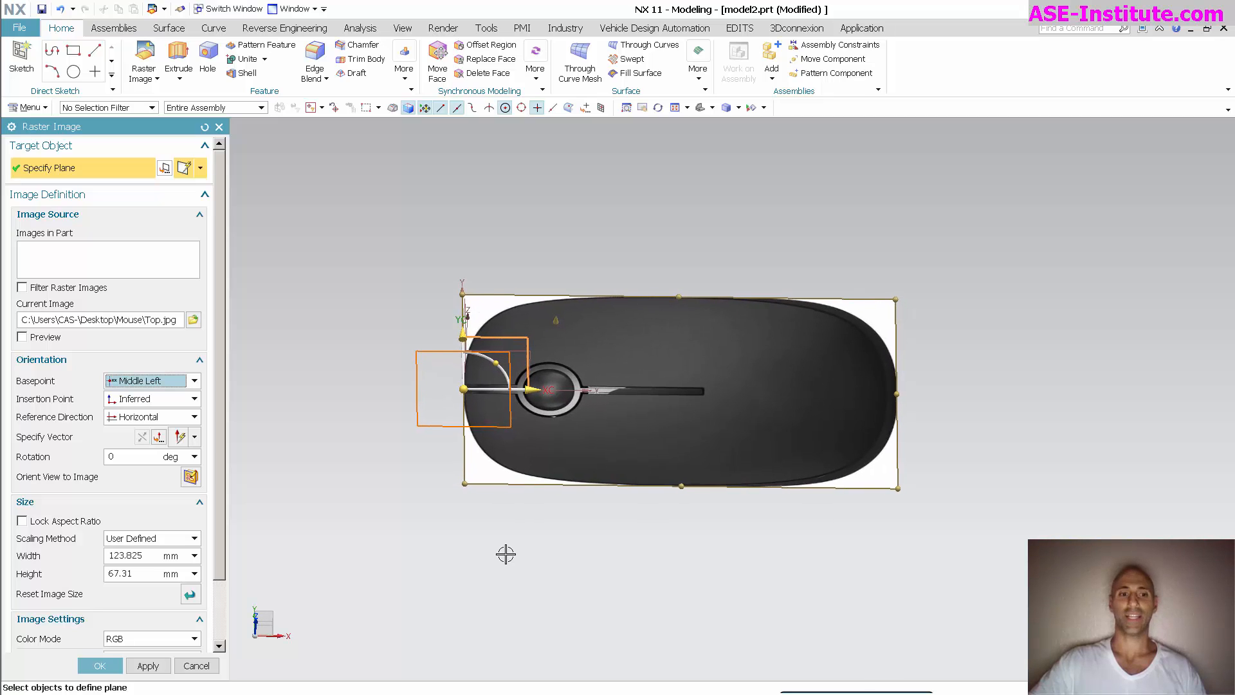
- Set the top image's width to 4.7*25.4 mm
double_click(145, 557)
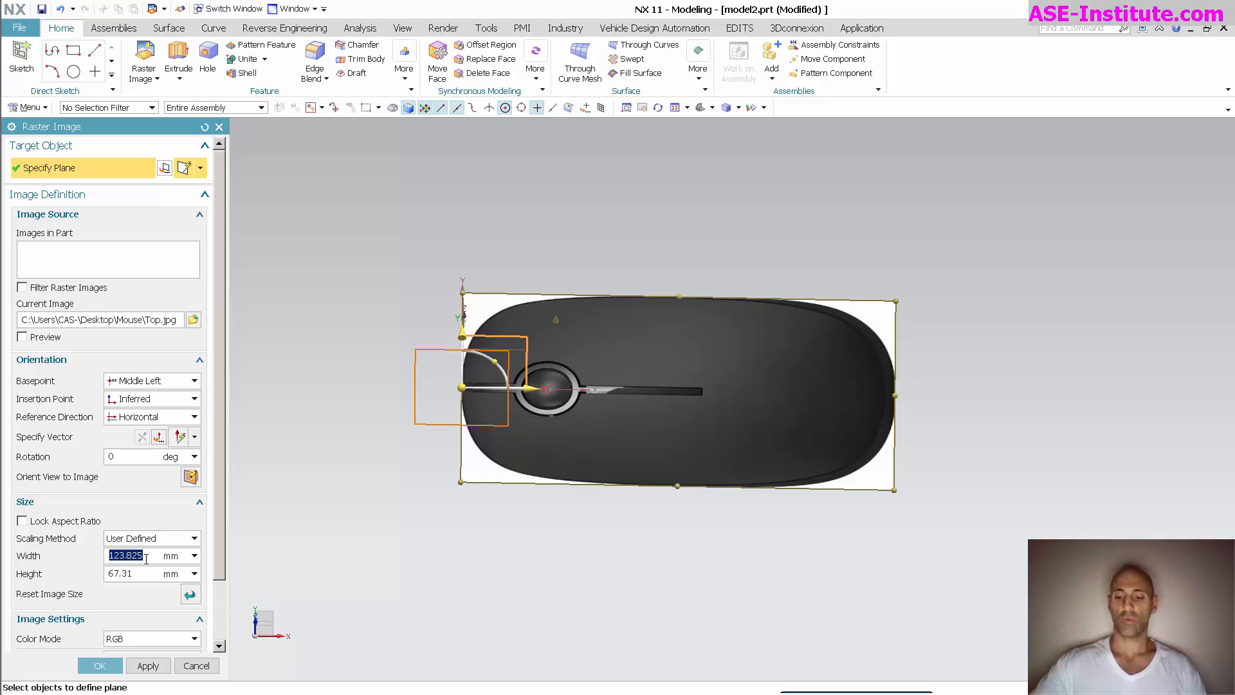
type("4.7")
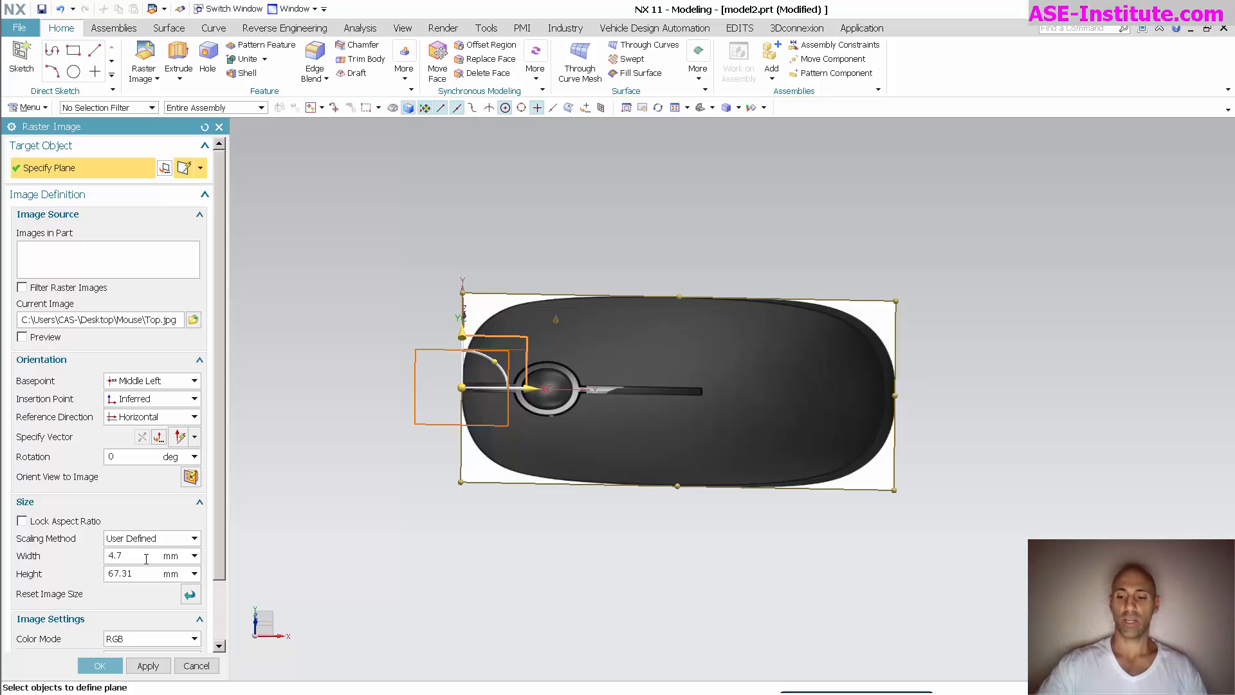
type("*25.4")
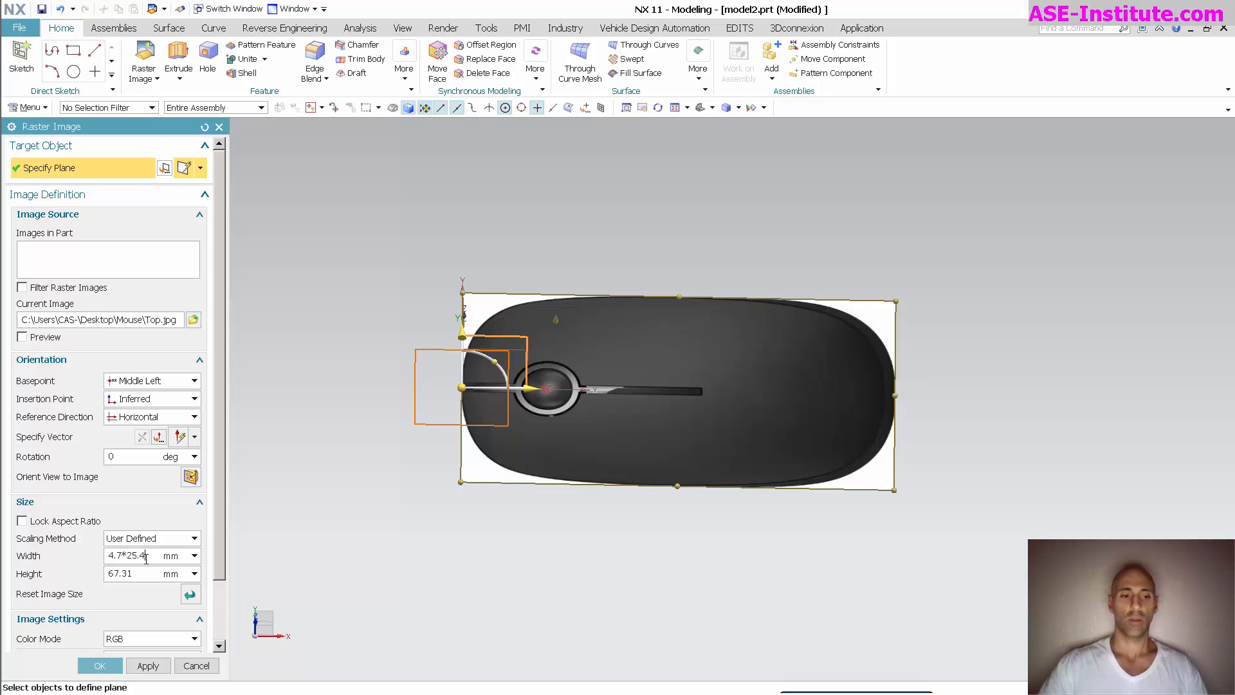
key("Return")
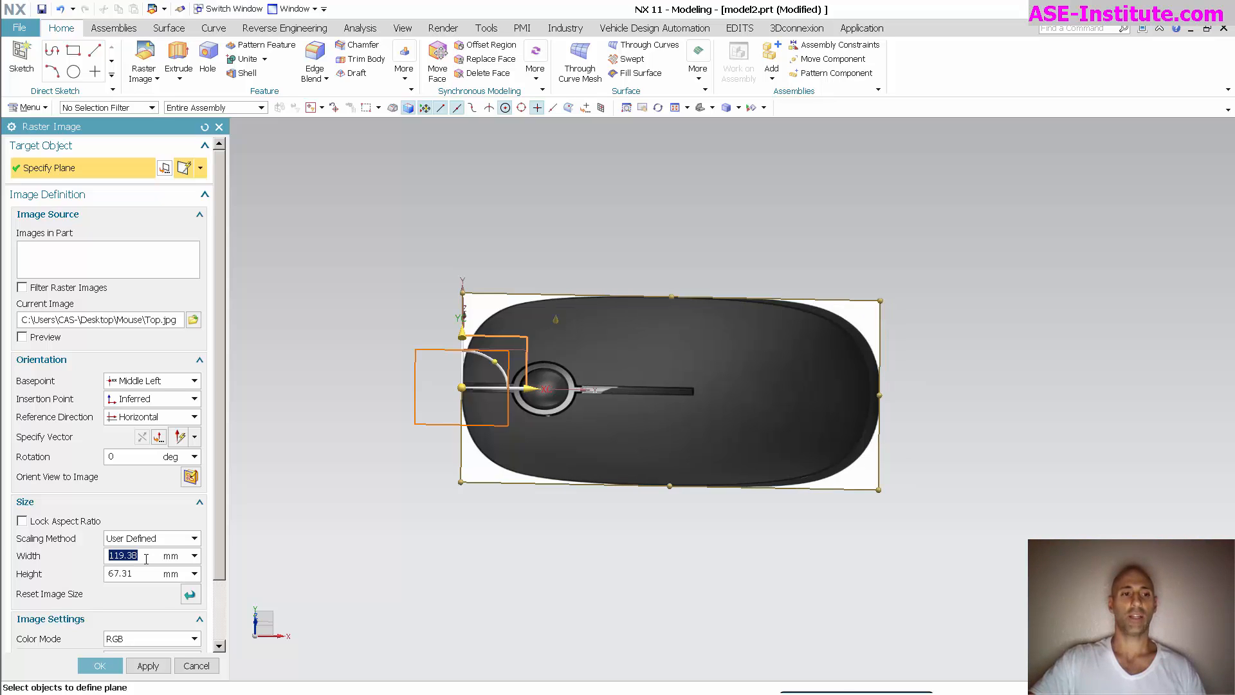
- Check the reference photo's 2.6 inch dimension, set the top image's height to 2.6*25.4 mm and apply the raster image
mouse_move(4, 154)
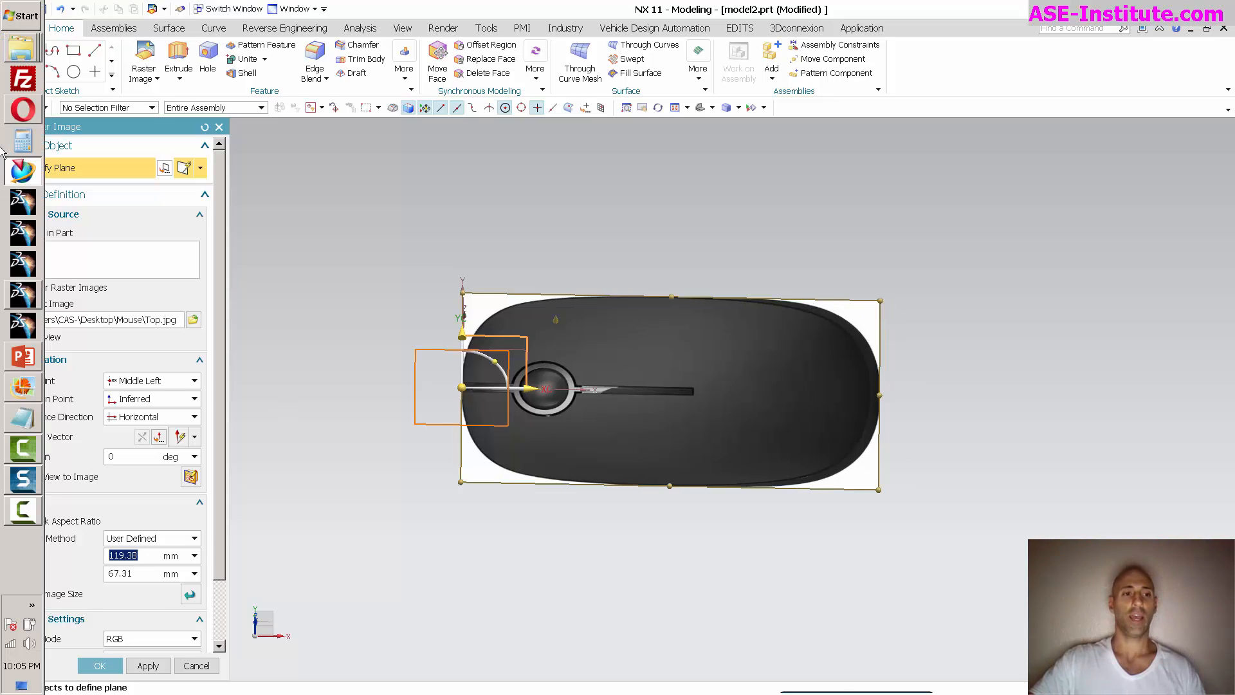
left_click(29, 387)
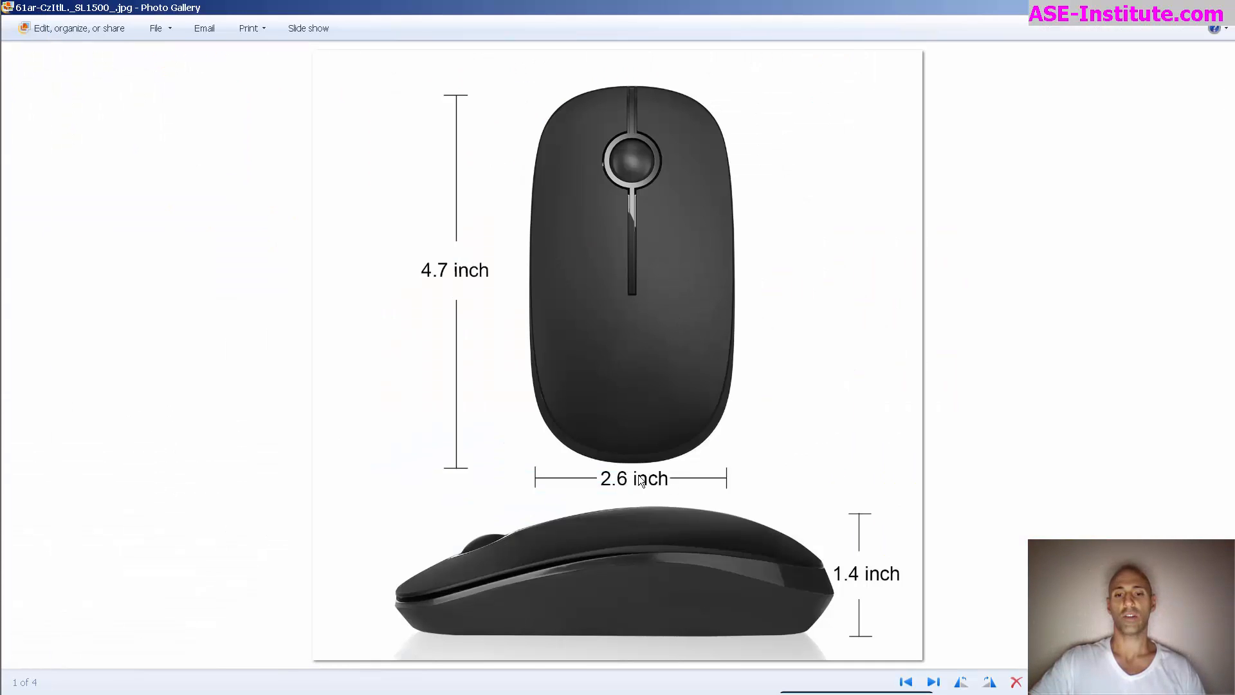
left_click(1200, 12)
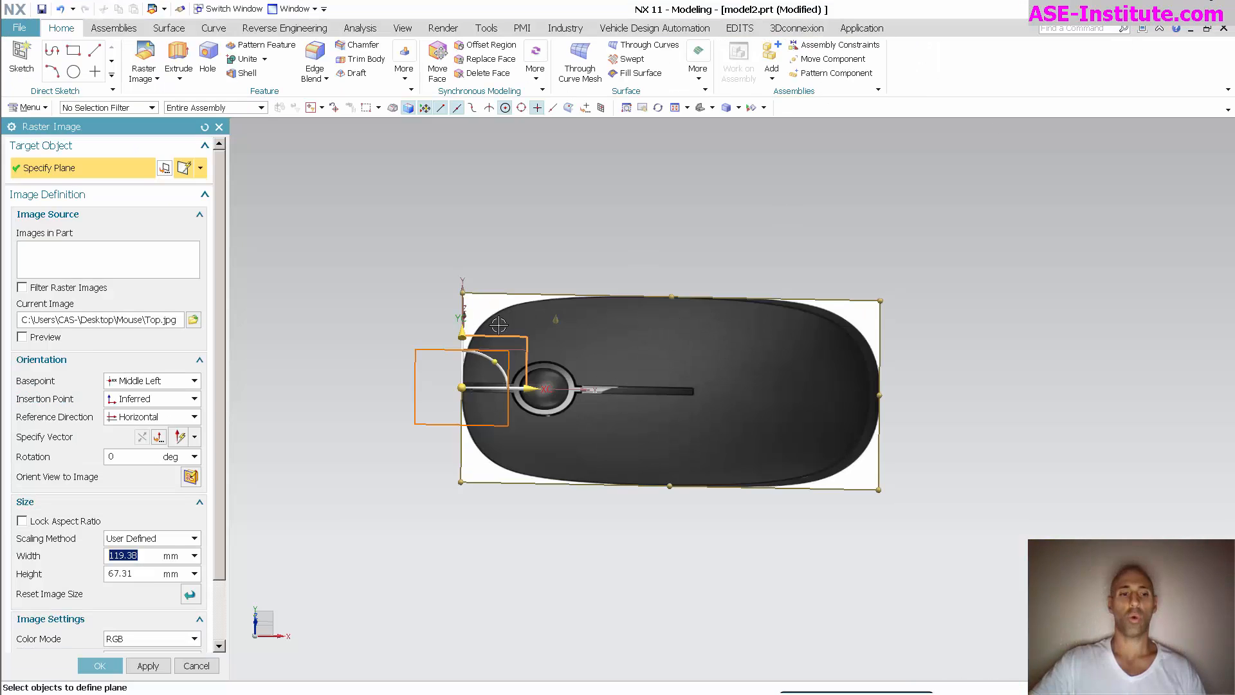
left_click(140, 569)
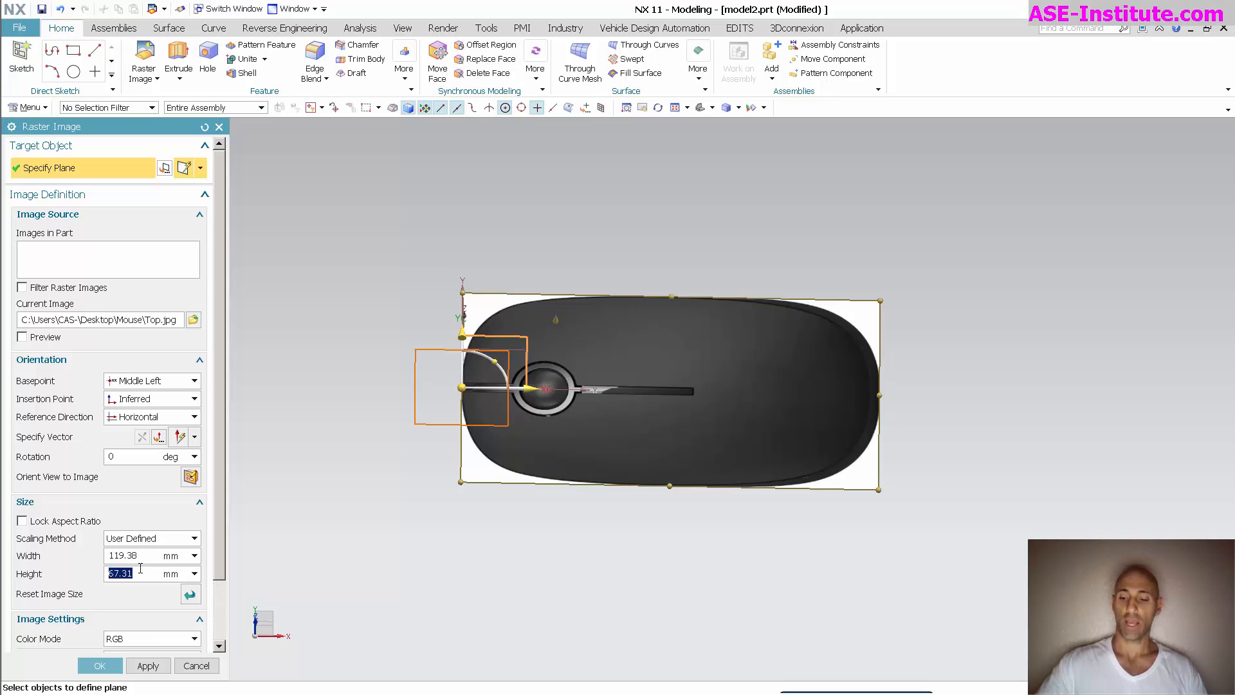
type("26.*")
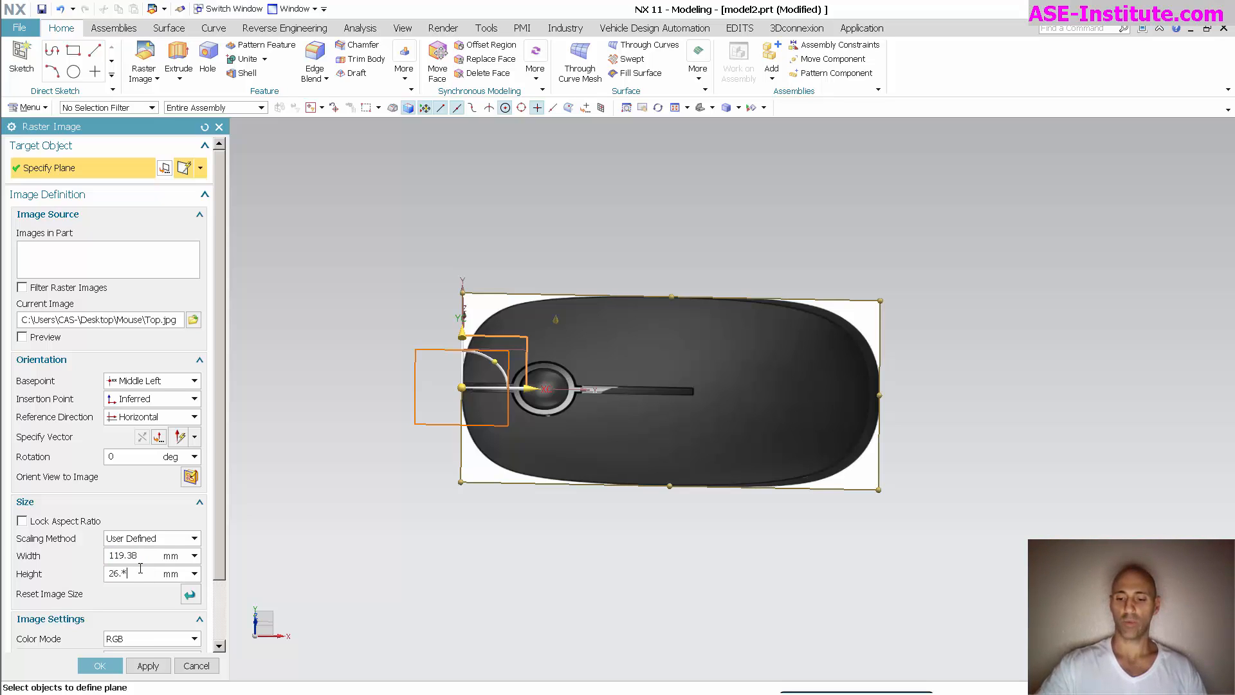
type("25.4")
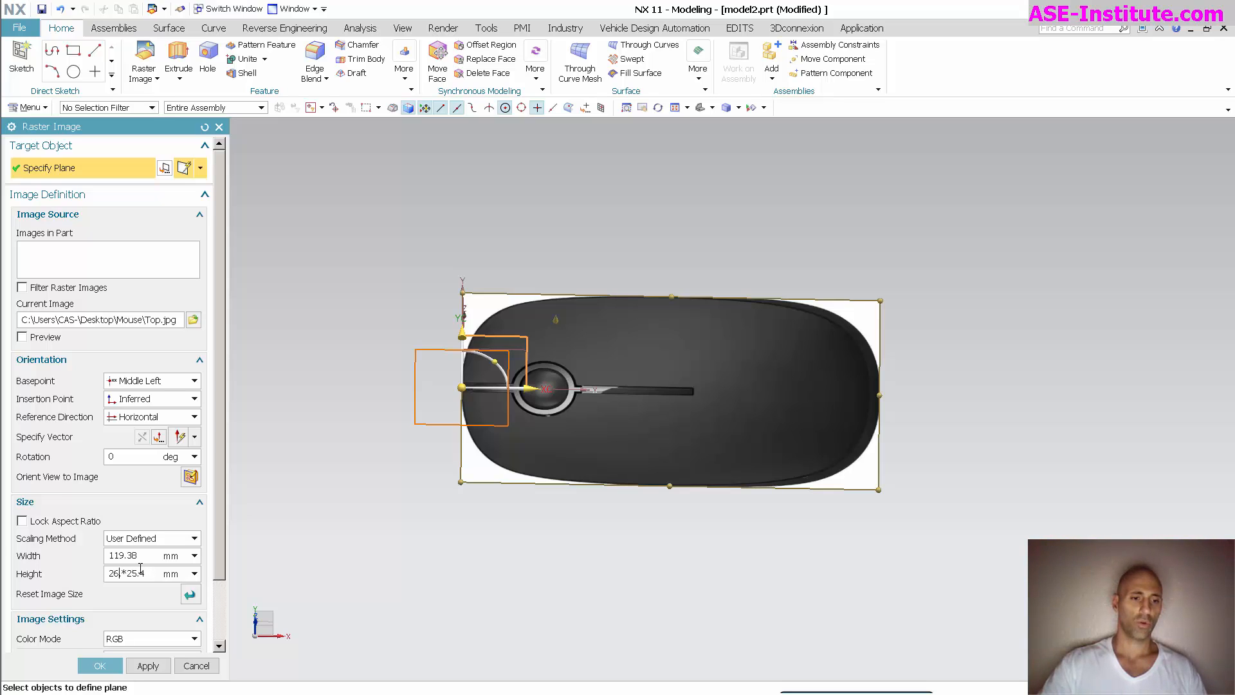
key("BackSpace")
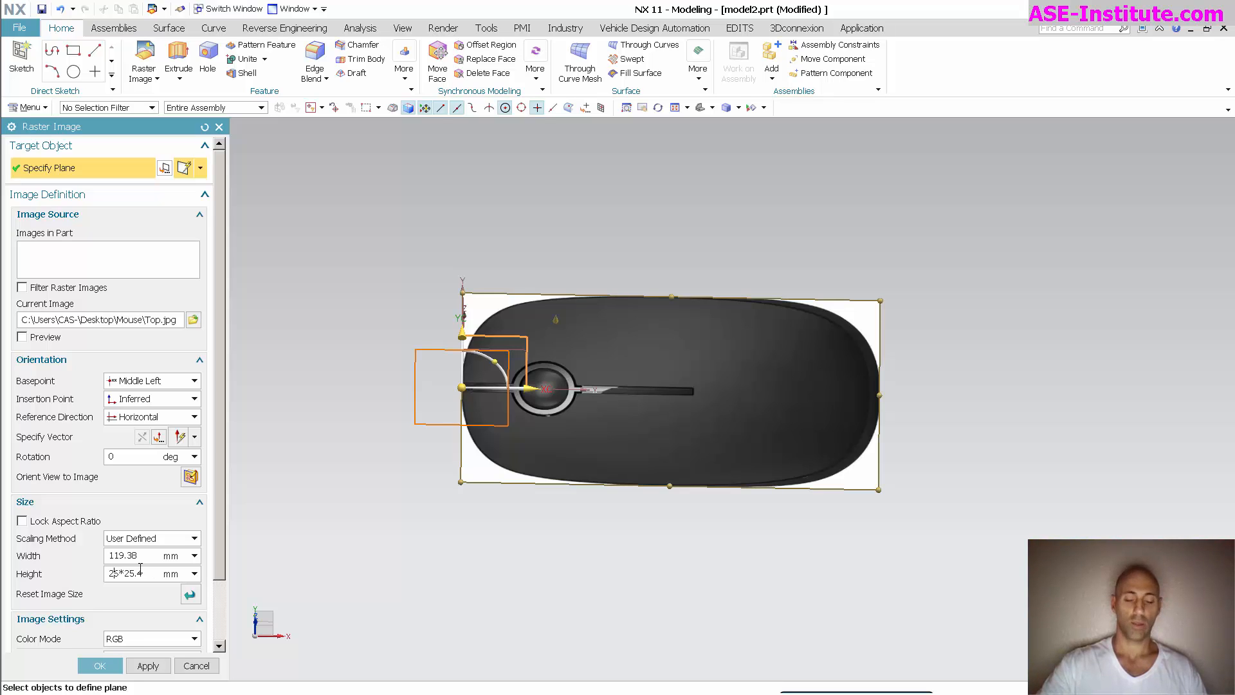
key("BackSpace")
type(".5")
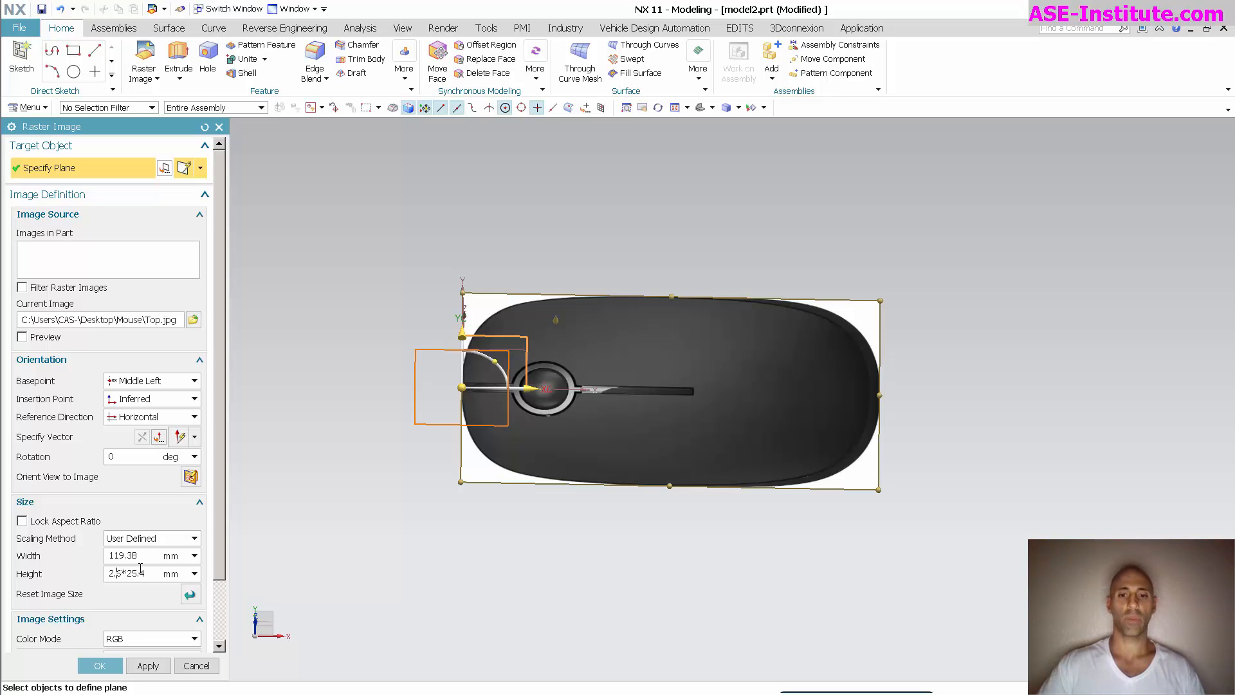
key("Return")
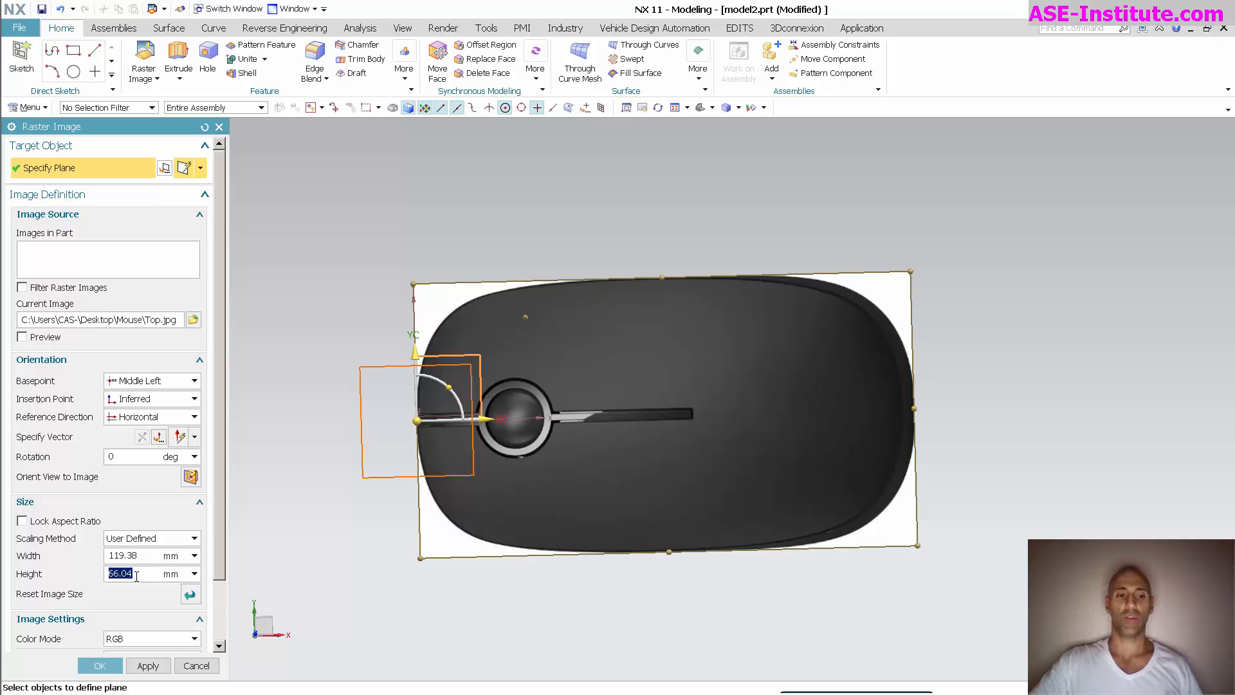
left_click(144, 666)
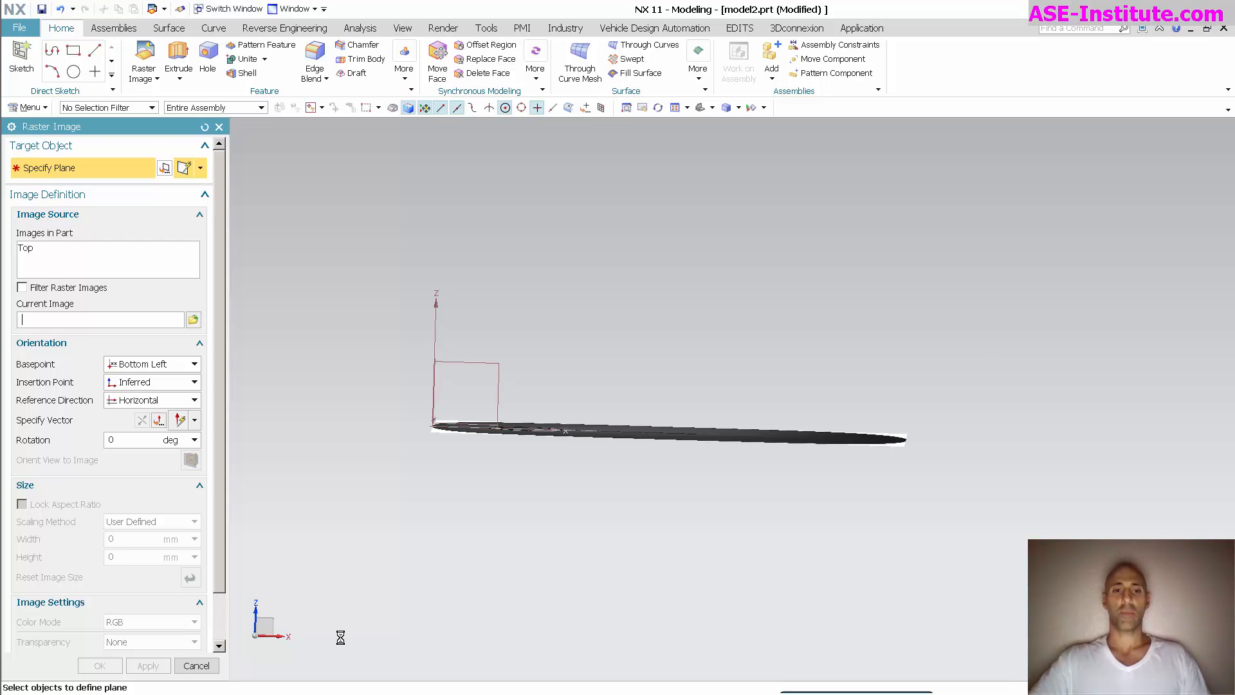
- Load Side.jpg as a second raster image on the XZ plane
left_click(496, 358)
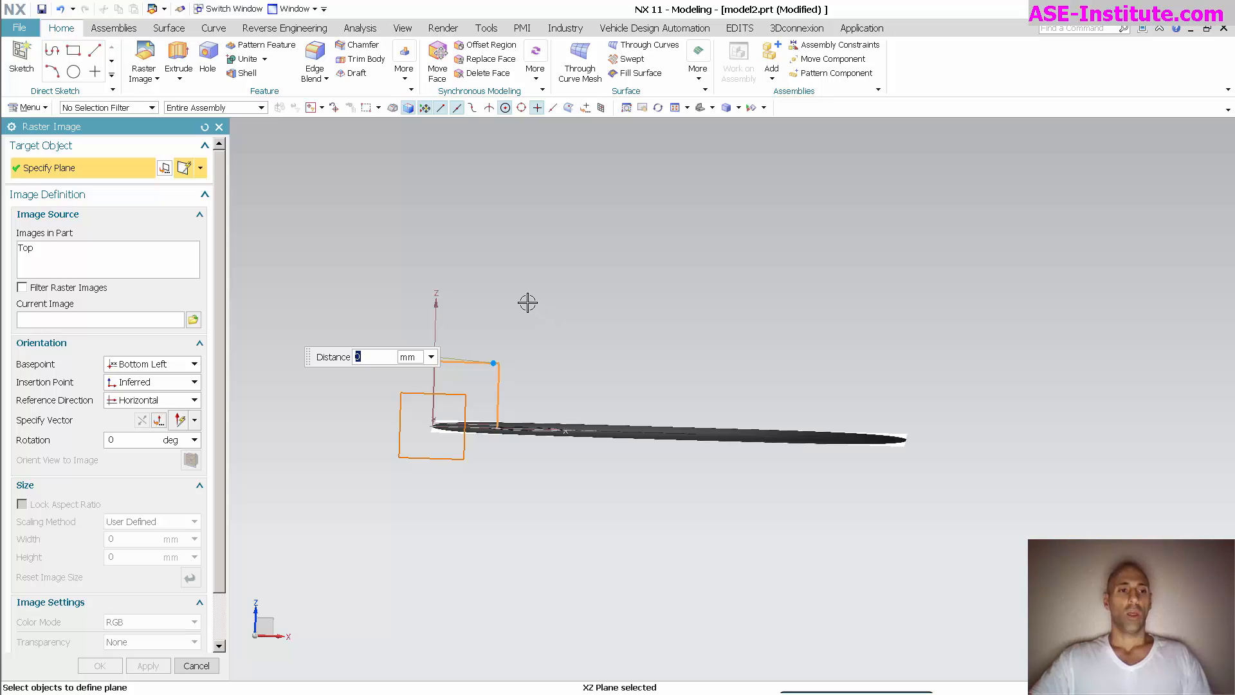
left_click(194, 320)
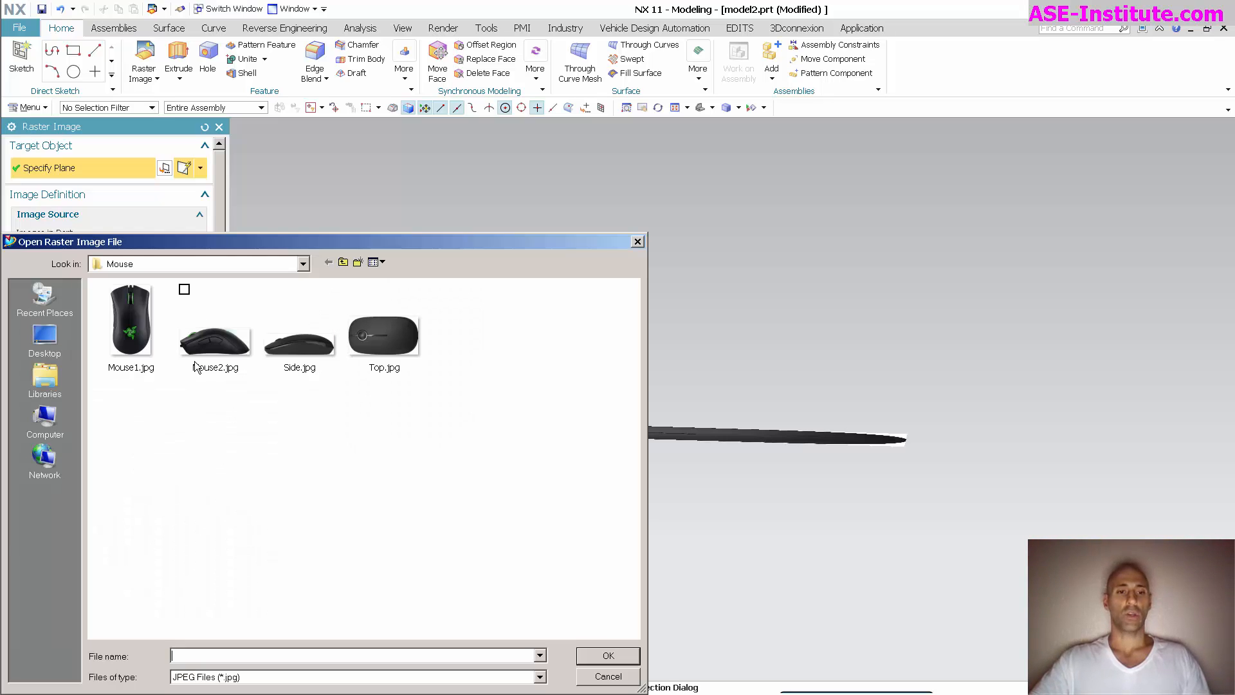
left_click(285, 356)
double_click(285, 357)
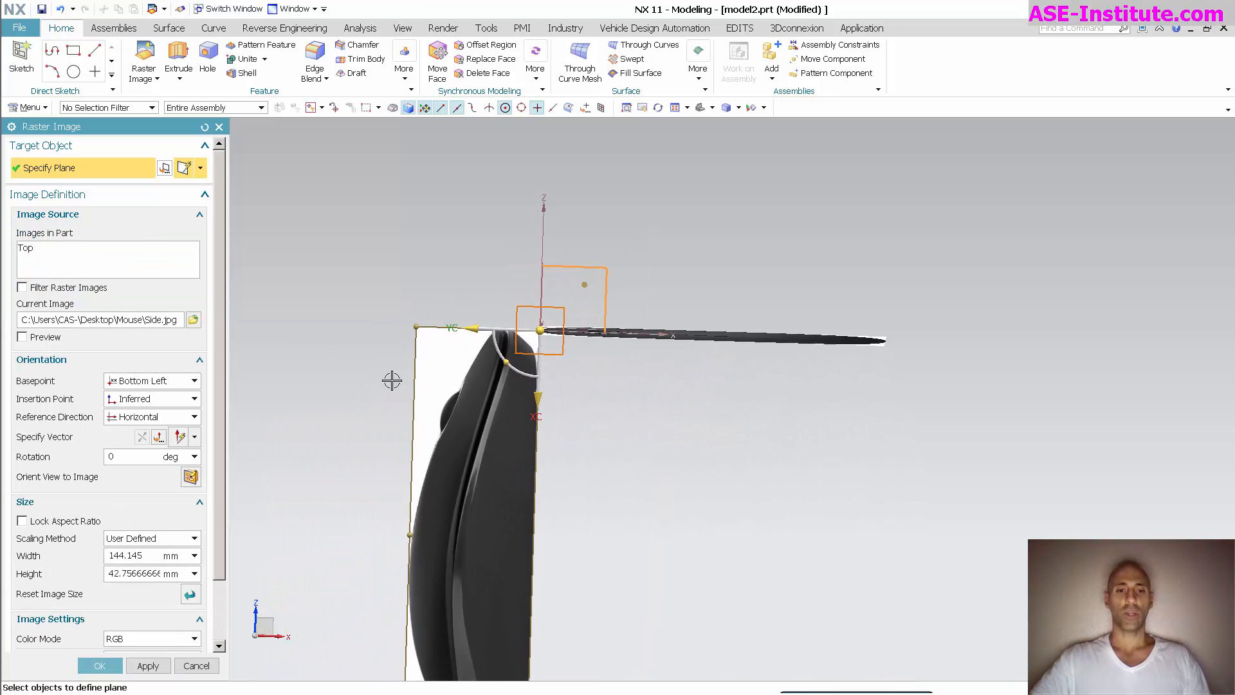
- Try to align the side image with the top image by rotating it to 270 and 90 degrees
left_click_drag(509, 365, 590, 376)
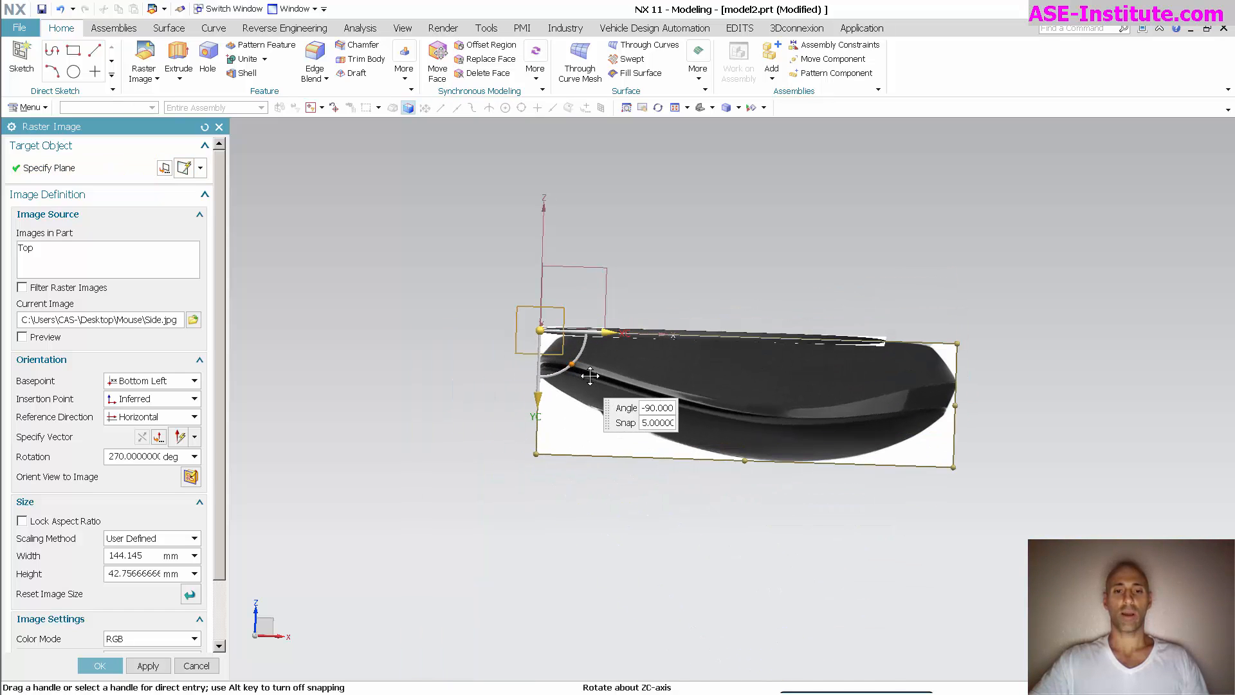
double_click(538, 398)
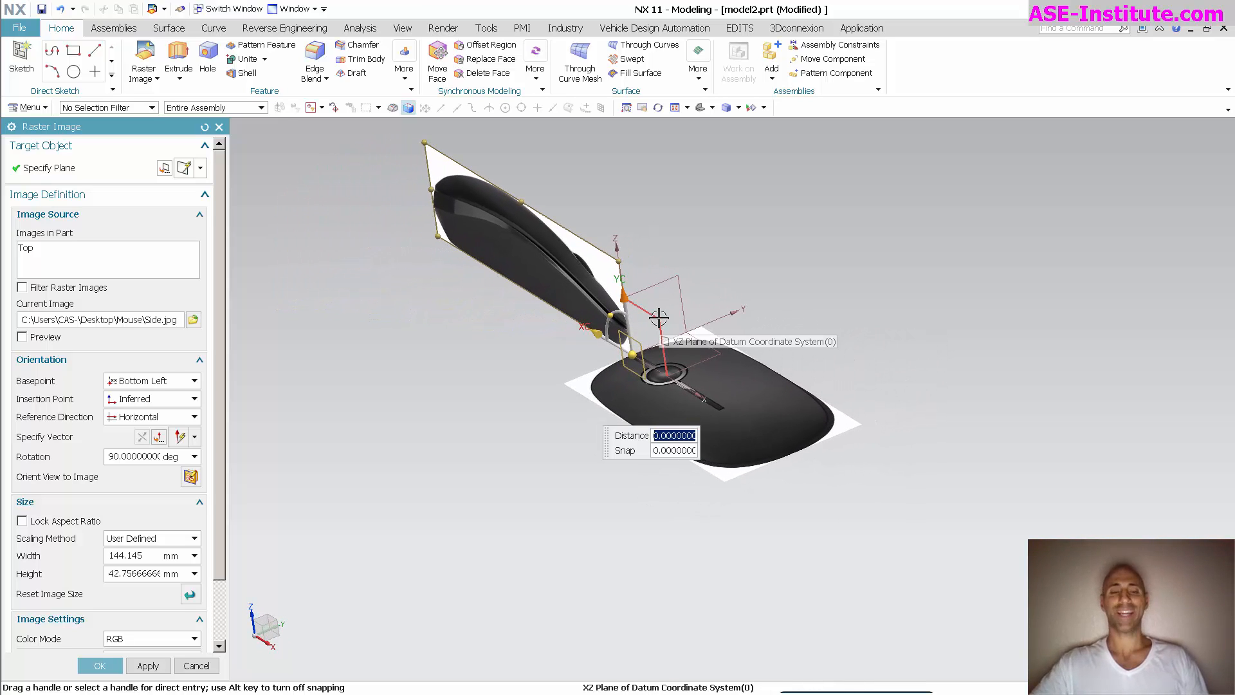
- Reverse the direction of the side image's XZ target plane, keeping the offset distance at 0 mm
left_click(164, 167)
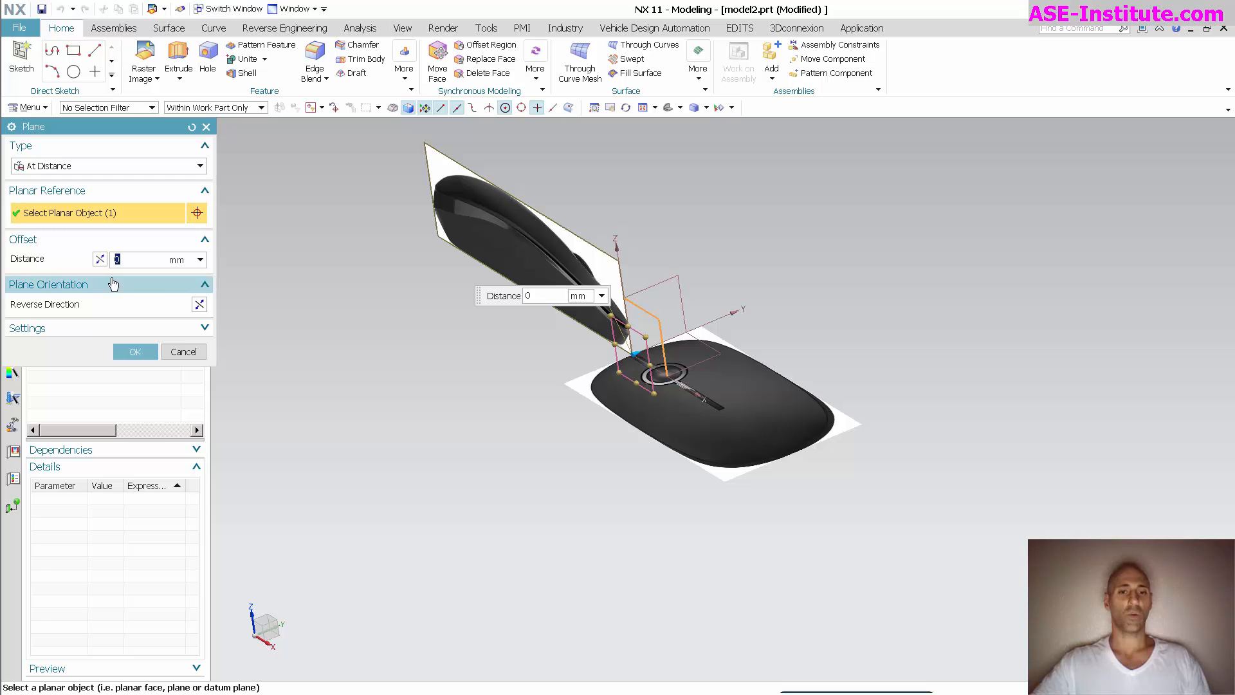
left_click(199, 305)
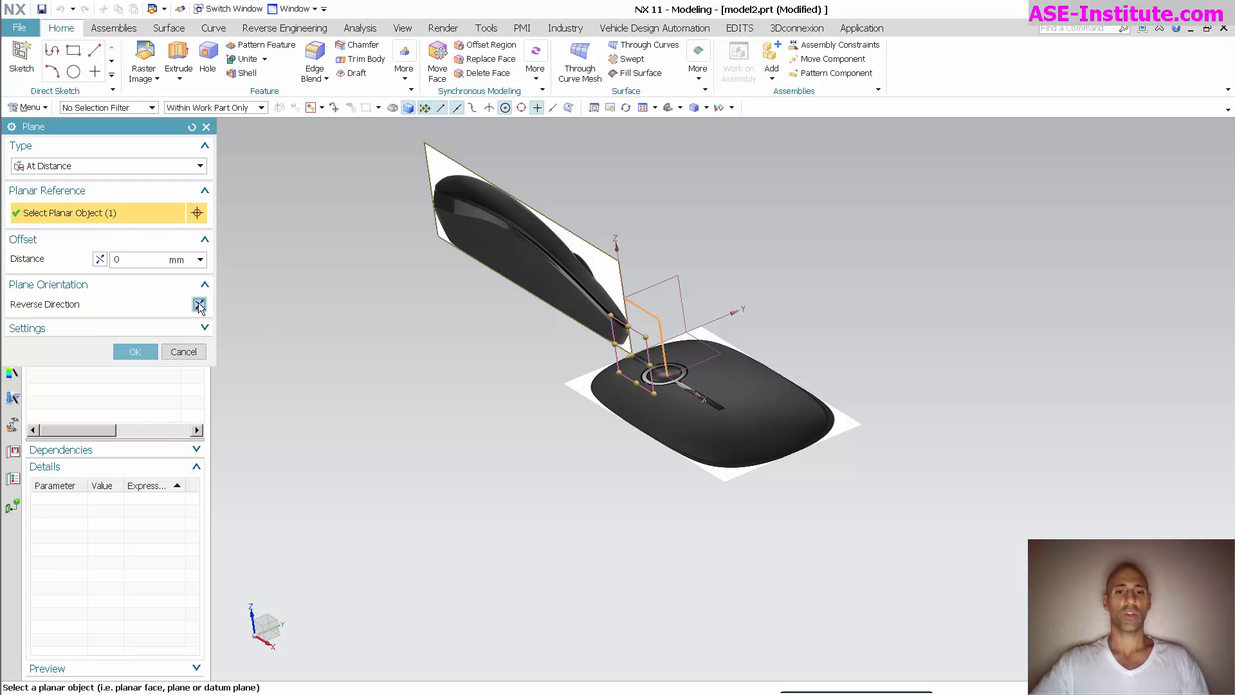
left_click(147, 352)
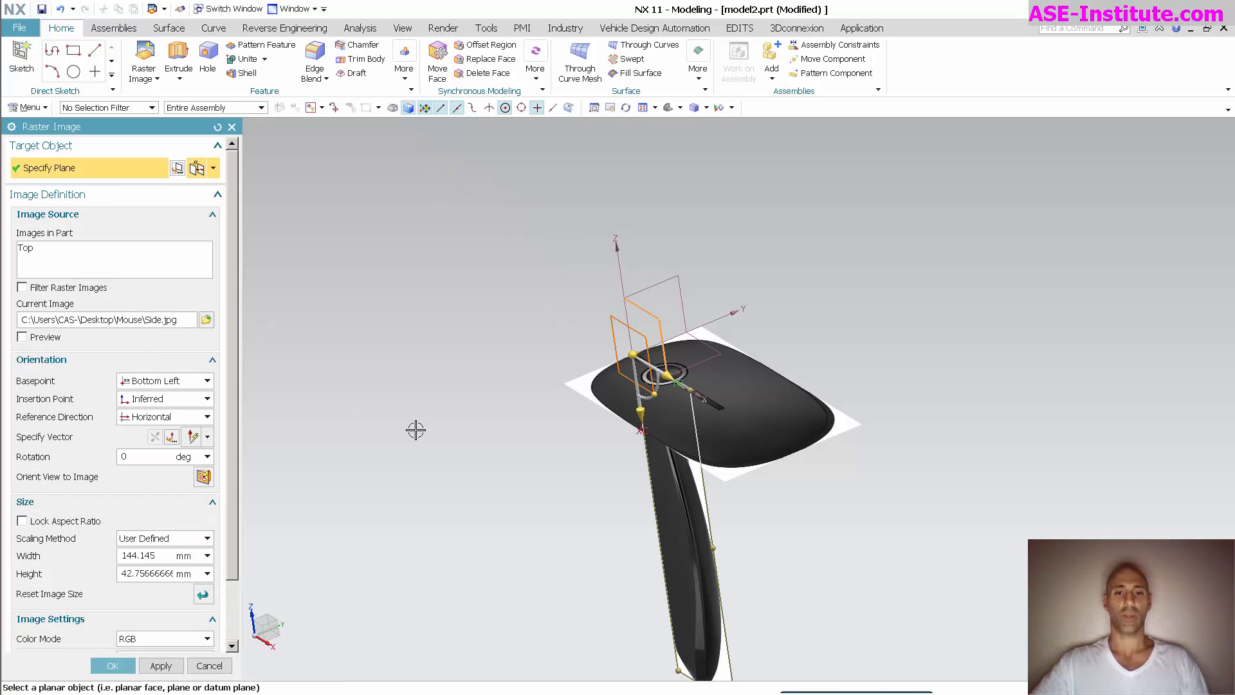
middle_click_drag(703, 593, 609, 403)
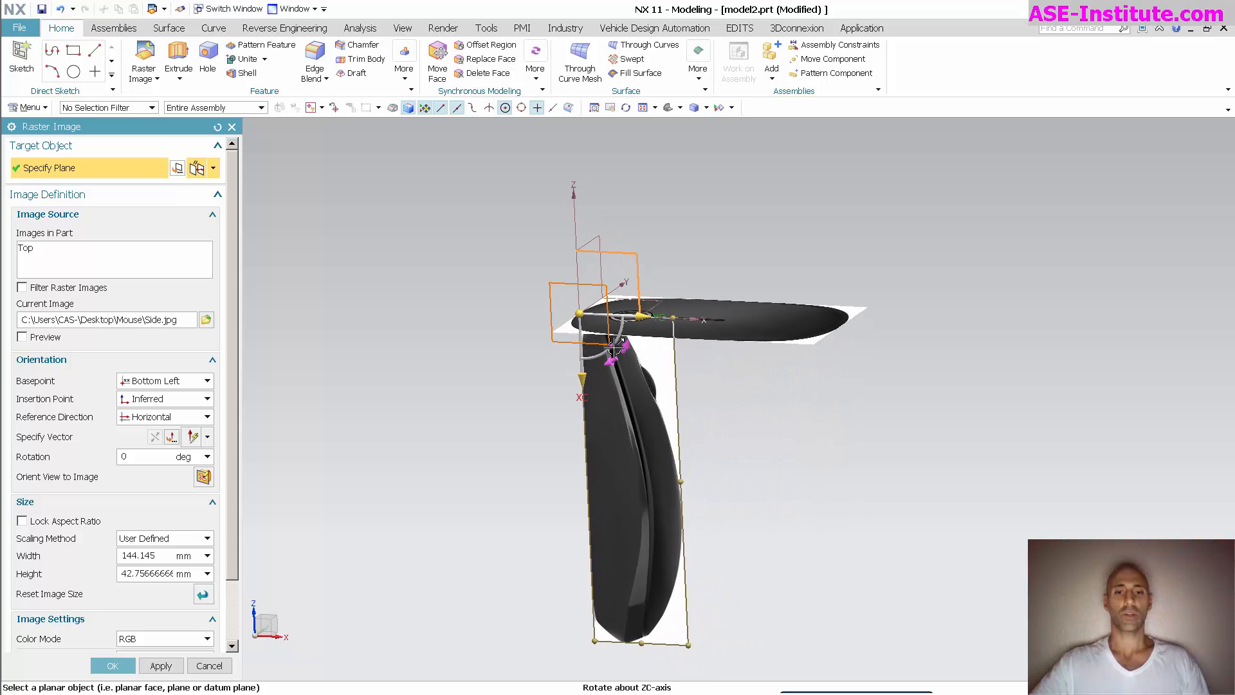
- Rotate the side image to 90 degrees so the mouse lies along the X axis, and set its width to 4.7*25.4 mm
left_click_drag(610, 351, 682, 228)
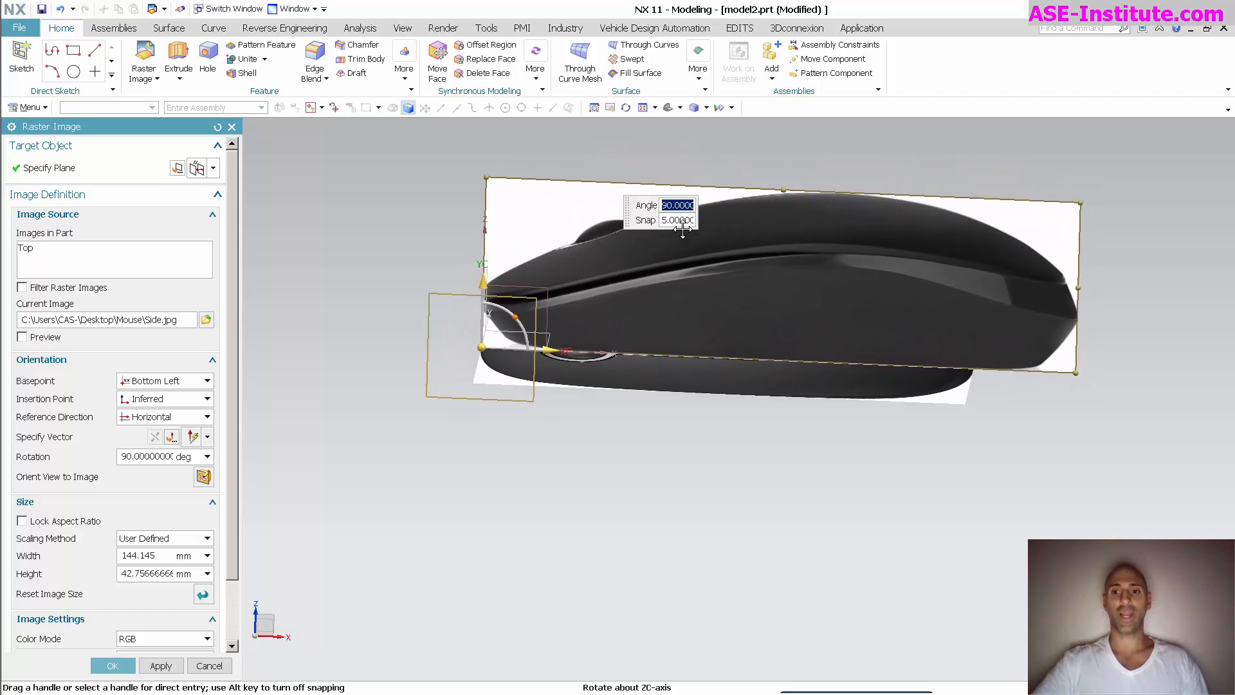
left_click(163, 556)
type("4.7")
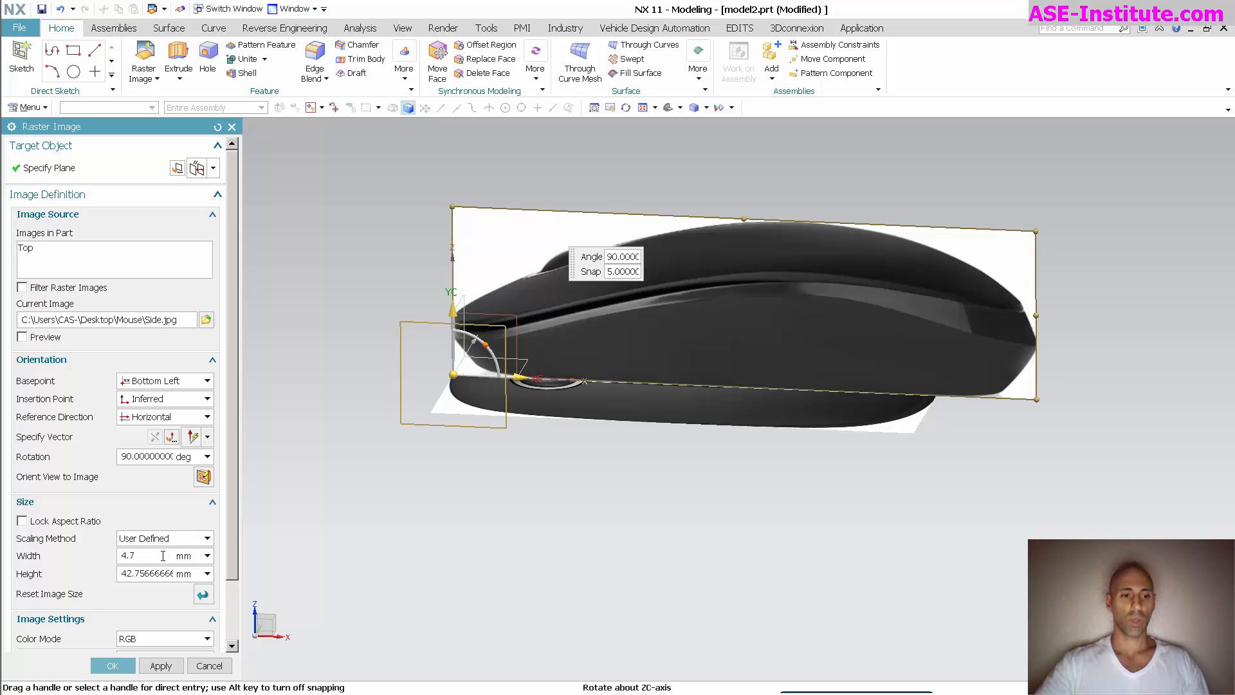
type("*25.4")
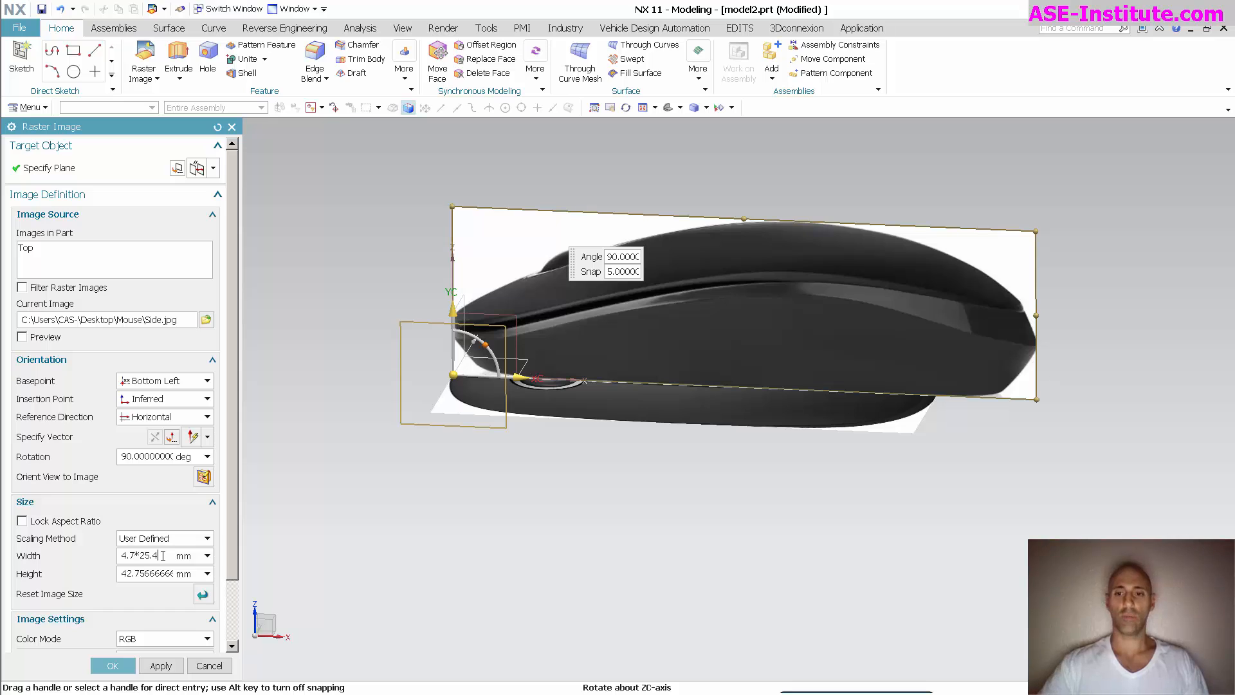
key("Return")
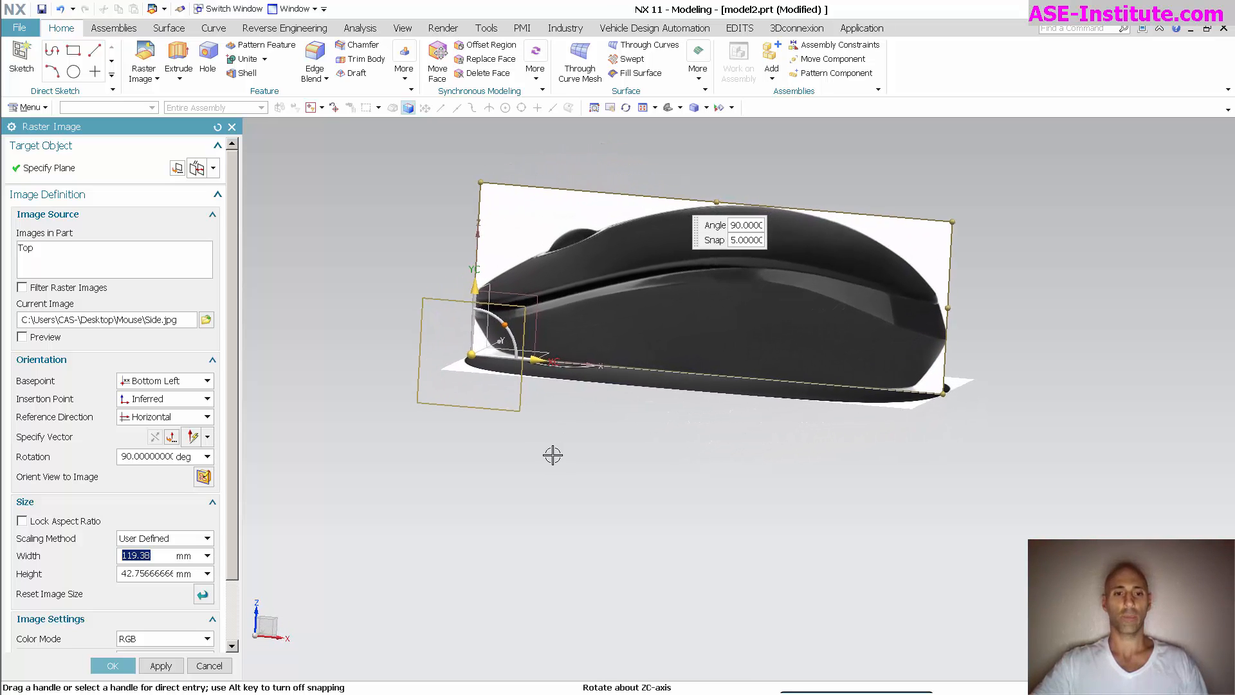
- Set the side image's height to 1.4*25.4 mm and finish creating the raster image
left_click(163, 574)
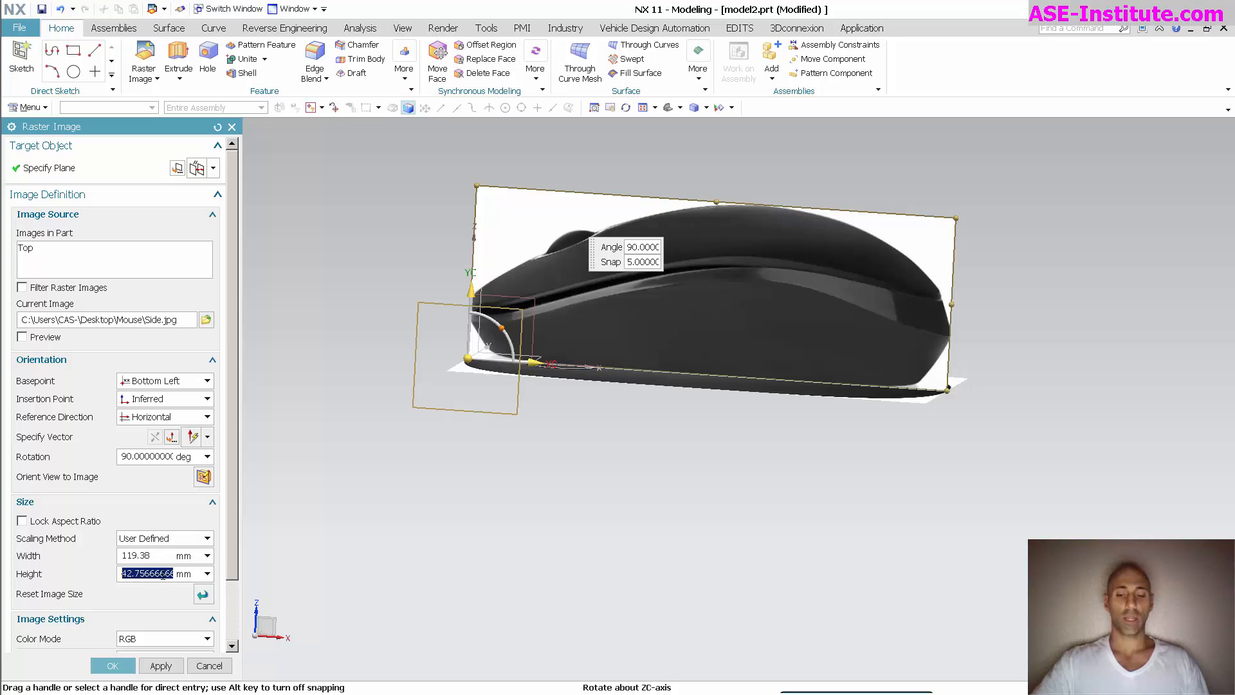
type("1.4*")
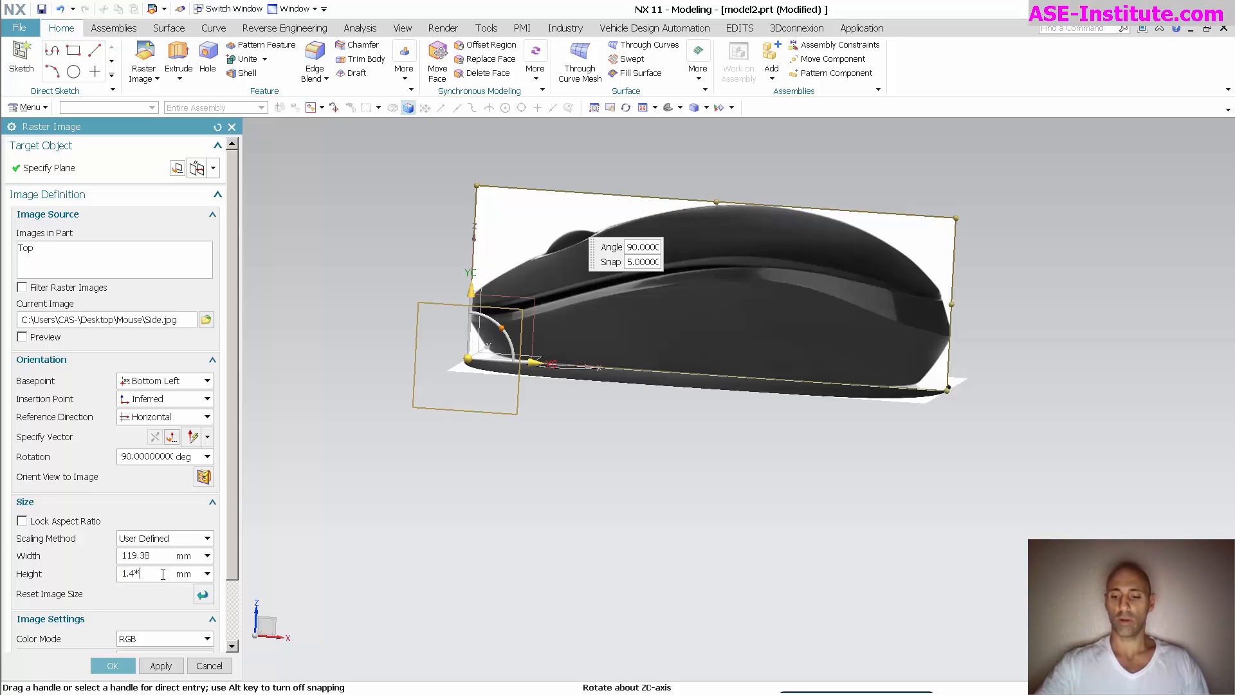
type("25.4")
key("Return")
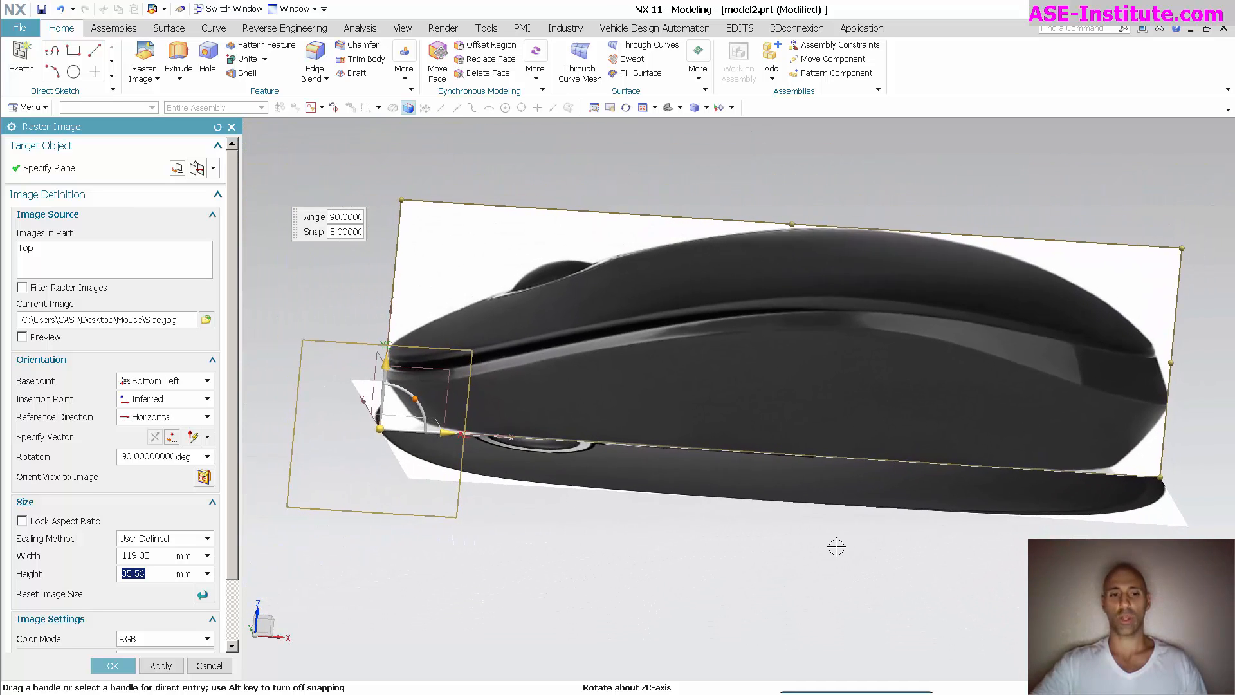
left_click(112, 666)
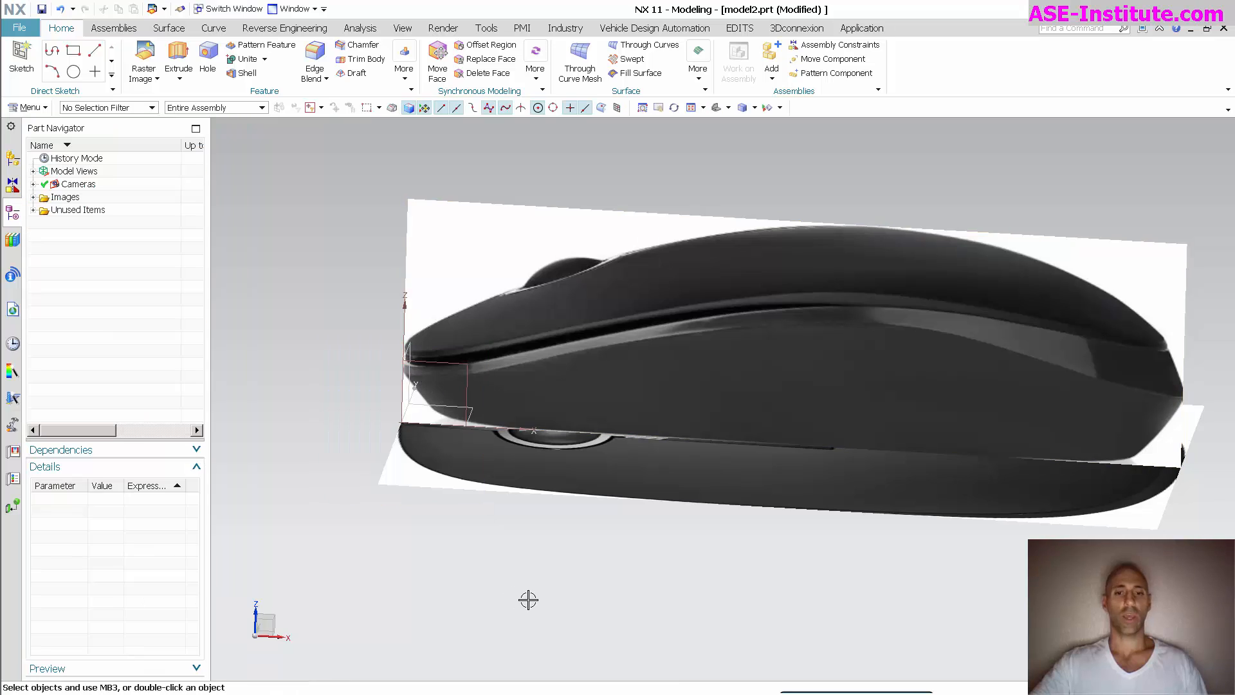